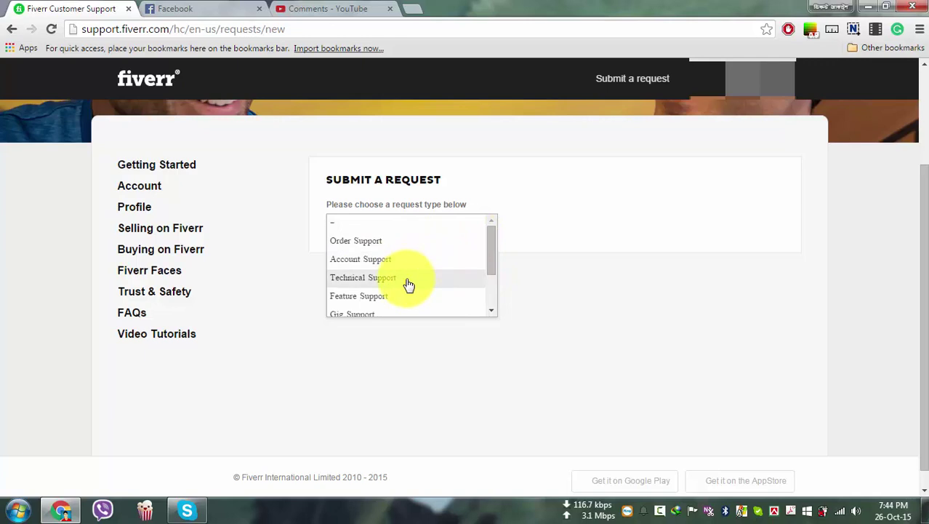
- Choose Technical Support as the support request type and dismiss the dictionary definition popup
{"action": "left_click", "coordinate": [408, 284]}
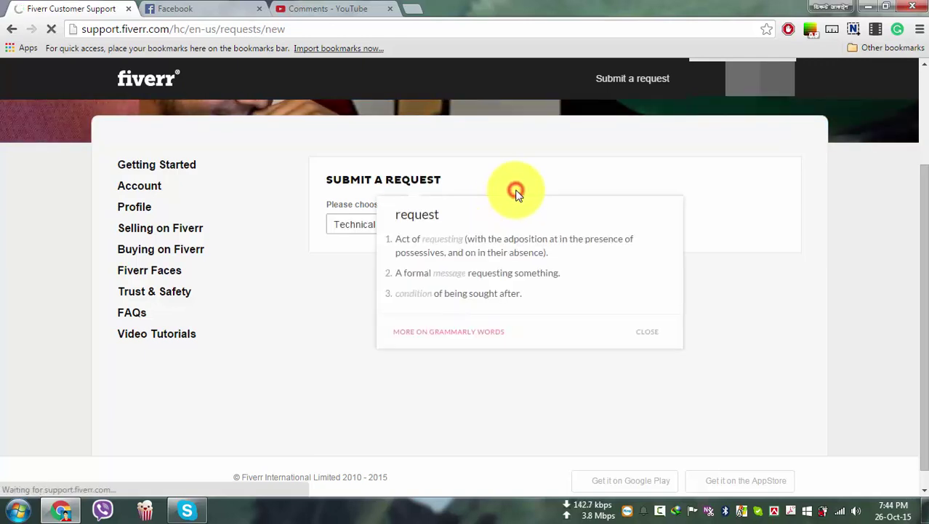
{"action": "left_click", "coordinate": [719, 226]}
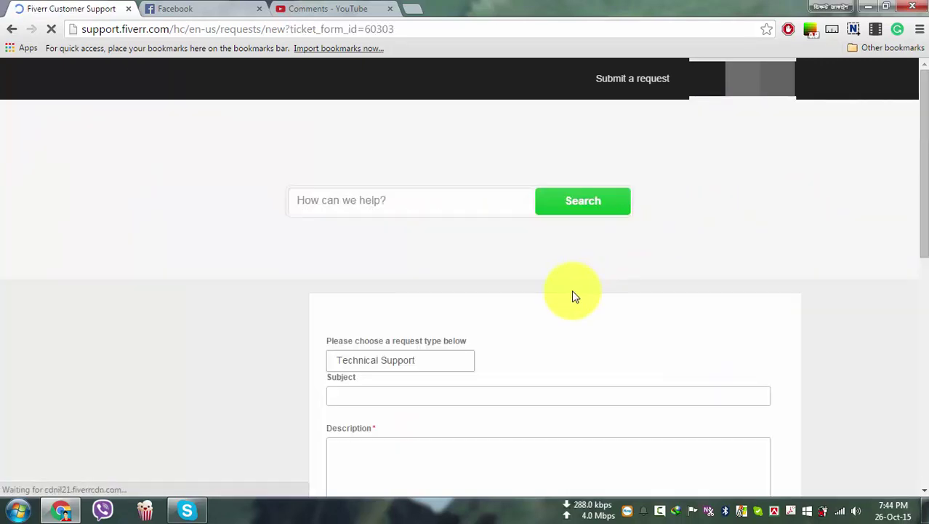
{"action": "scroll", "coordinate": [573, 295], "scroll_direction": "down", "scroll_amount": 2}
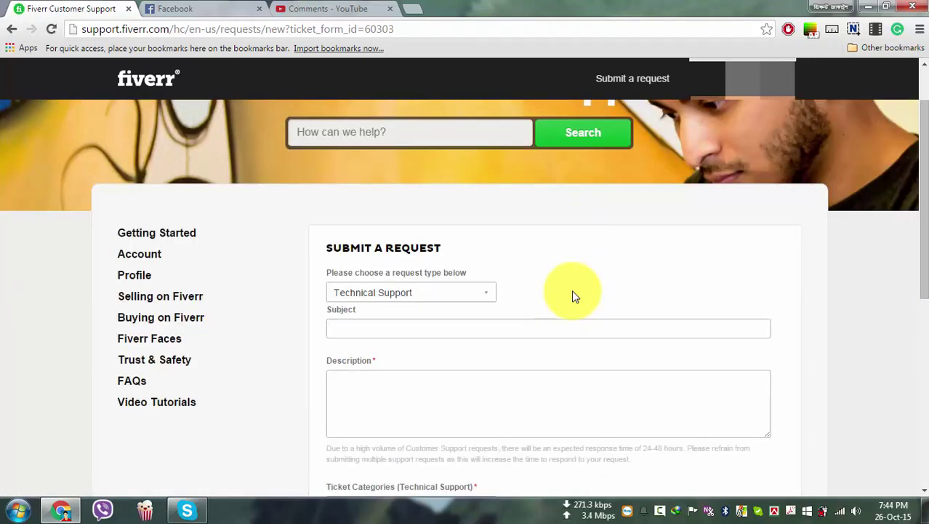
- Enter "Account can't login" as the subject of the support request
{"action": "left_click", "coordinate": [459, 261]}
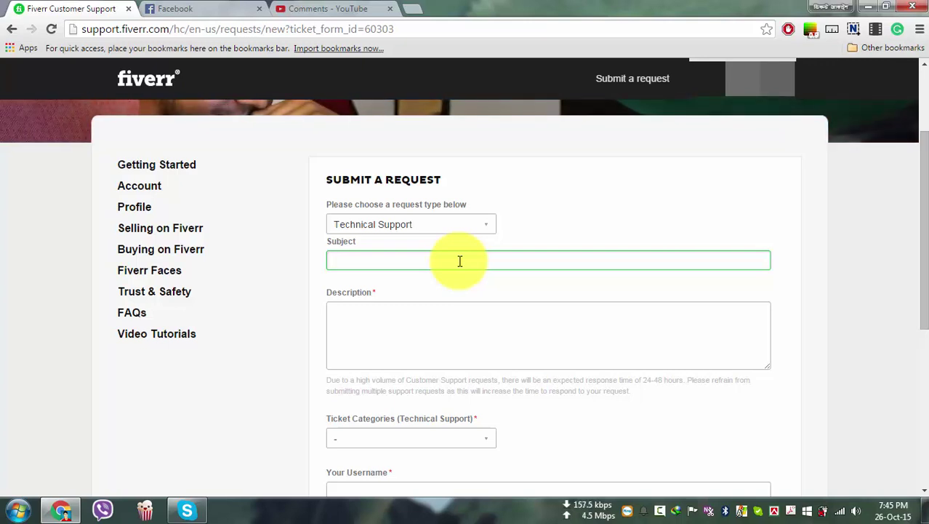
{"action": "type", "text": "Acc"}
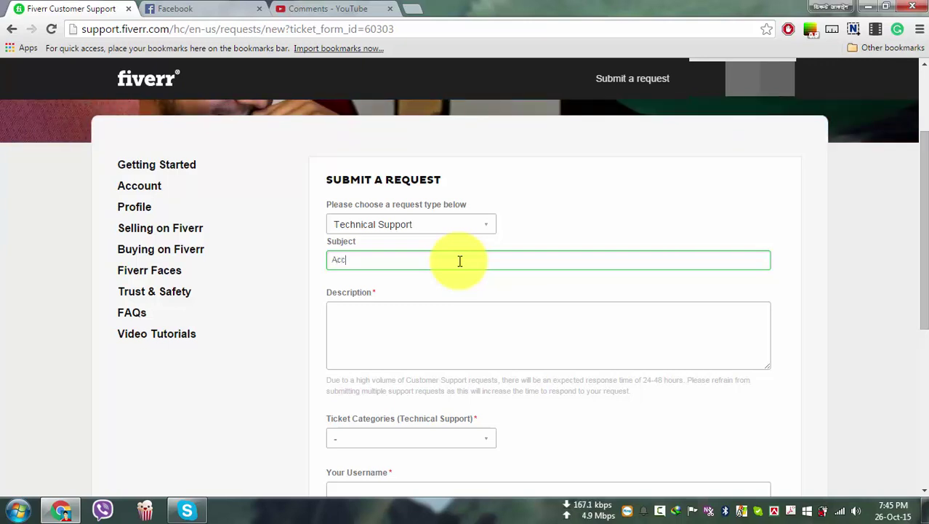
{"action": "type", "text": "ount can't"}
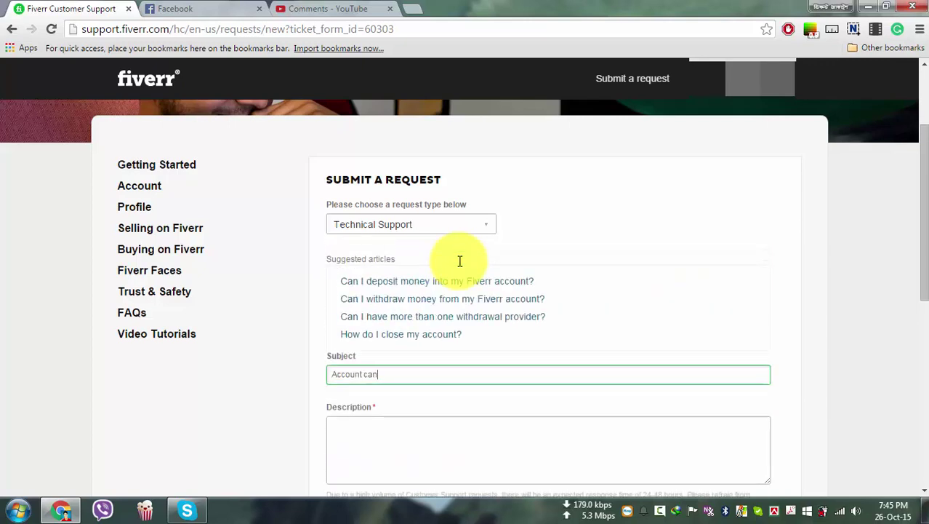
{"action": "type", "text": " log"}
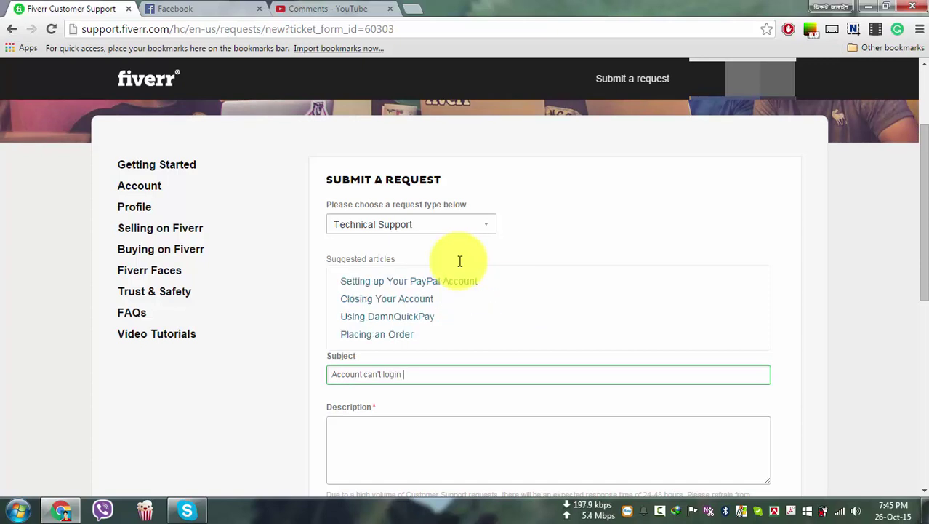
{"action": "type", "text": "in"}
- Start the request description with the greeting "Hello," and a new paragraph introducing the sender by full name
{"action": "scroll", "coordinate": [567, 240], "scroll_direction": "down", "scroll_amount": 1}
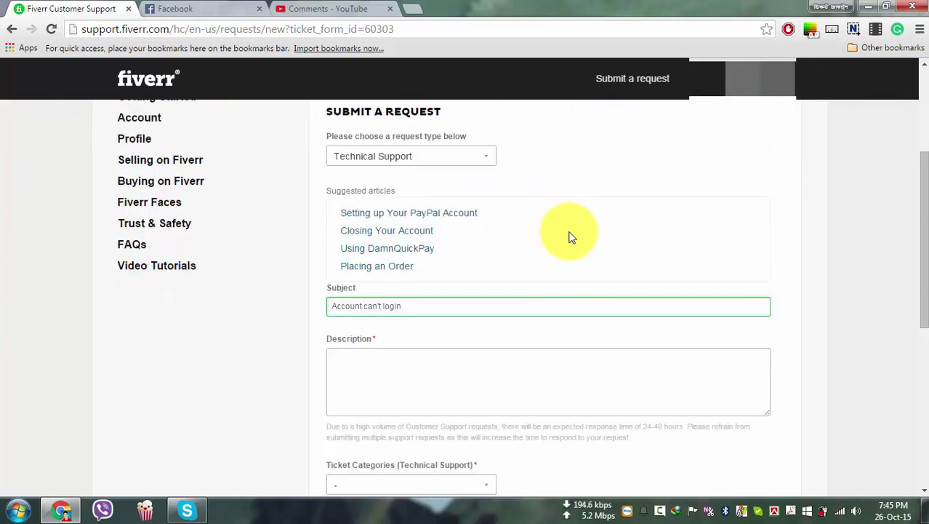
{"action": "scroll", "coordinate": [565, 248], "scroll_direction": "down", "scroll_amount": 2}
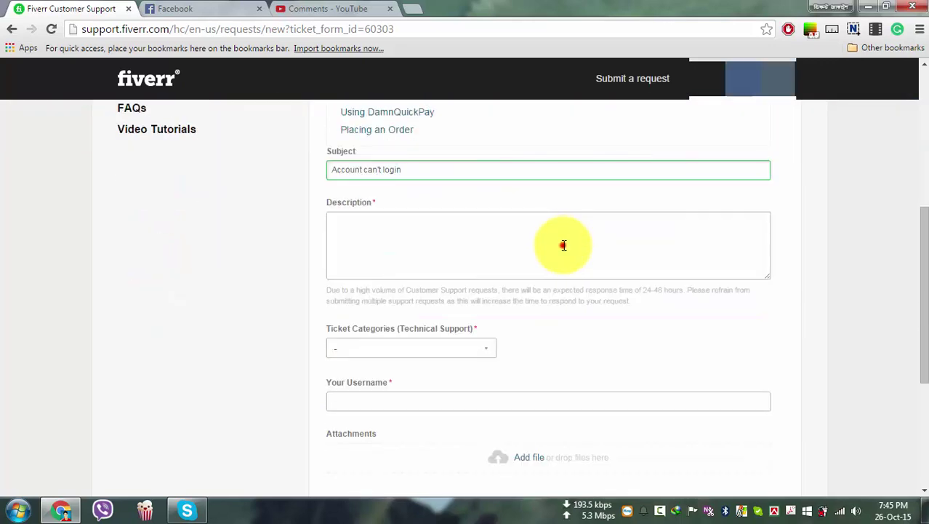
{"action": "left_click", "coordinate": [565, 245]}
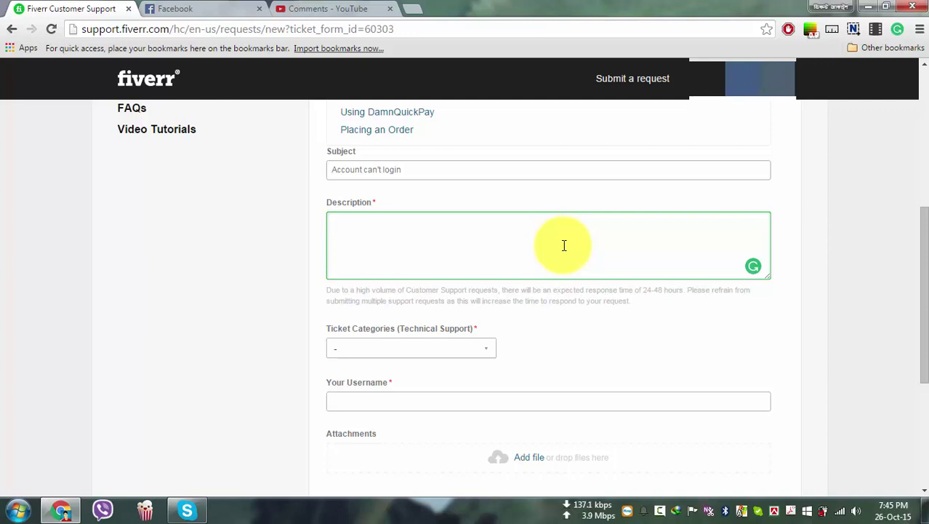
{"action": "type", "text": "Hello"}
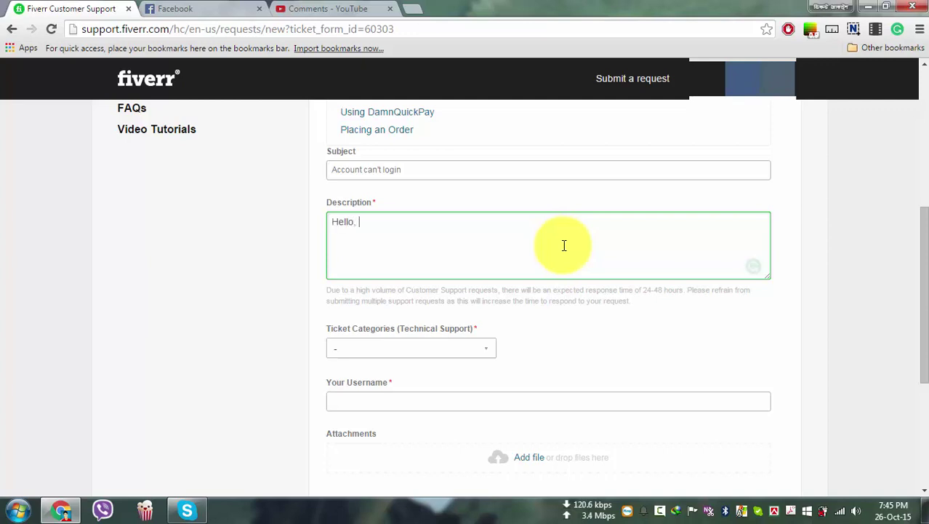
{"action": "type", "text": ","}
{"action": "key", "text": "Return"}
{"action": "type", "text": "am Bulbul Ahmed "}
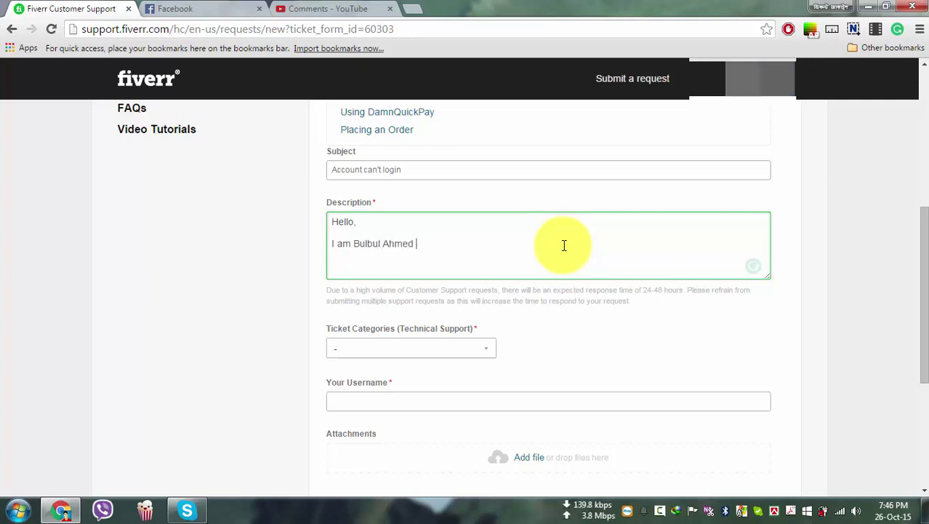
- Continue the introduction with "and I have a YouTube channel and here are few videos about on Fiverr and it's on my"
{"action": "type", "text": "and I have a Y"}
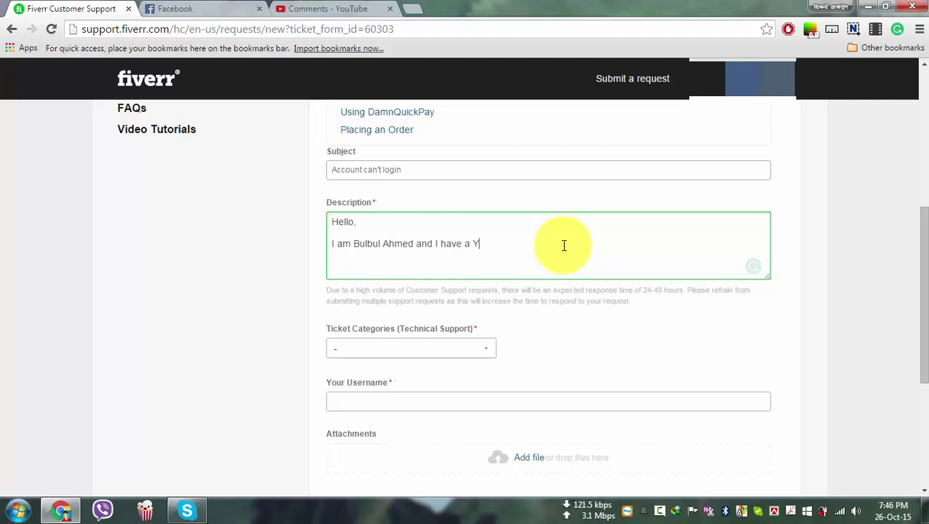
{"action": "type", "text": "ouTube channel an"}
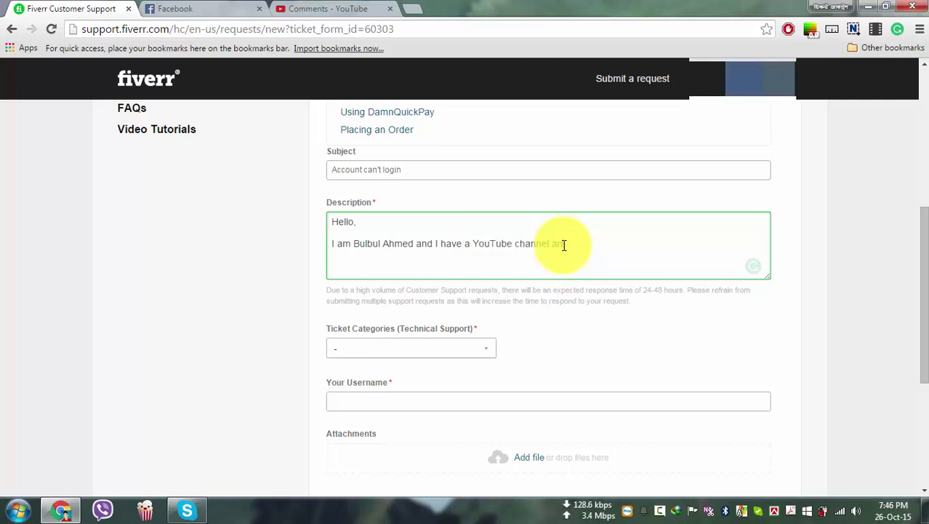
{"action": "type", "text": "d here are few"}
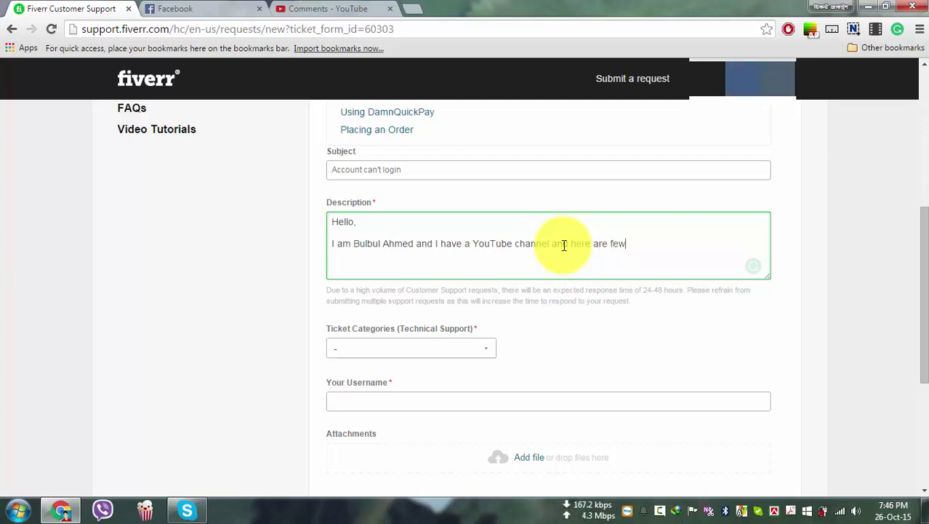
{"action": "type", "text": " videos about "}
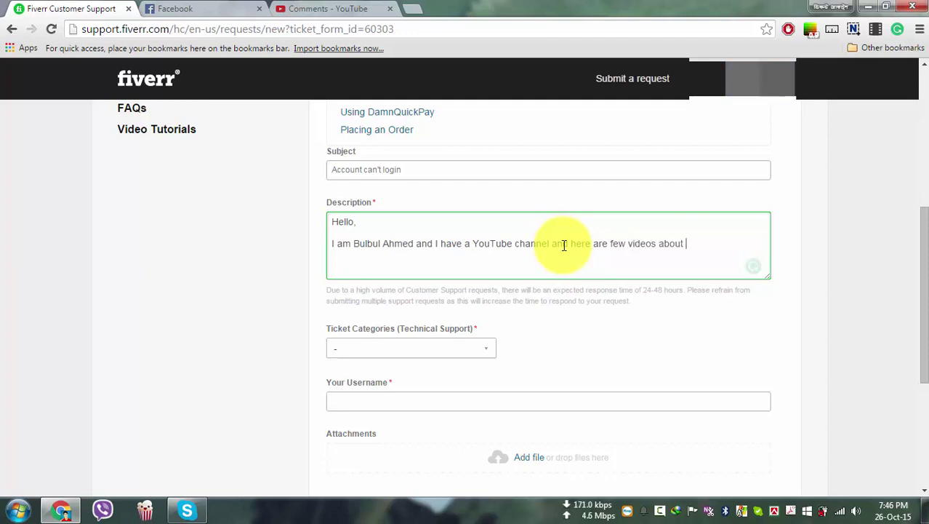
{"action": "type", "text": "on Fiv"}
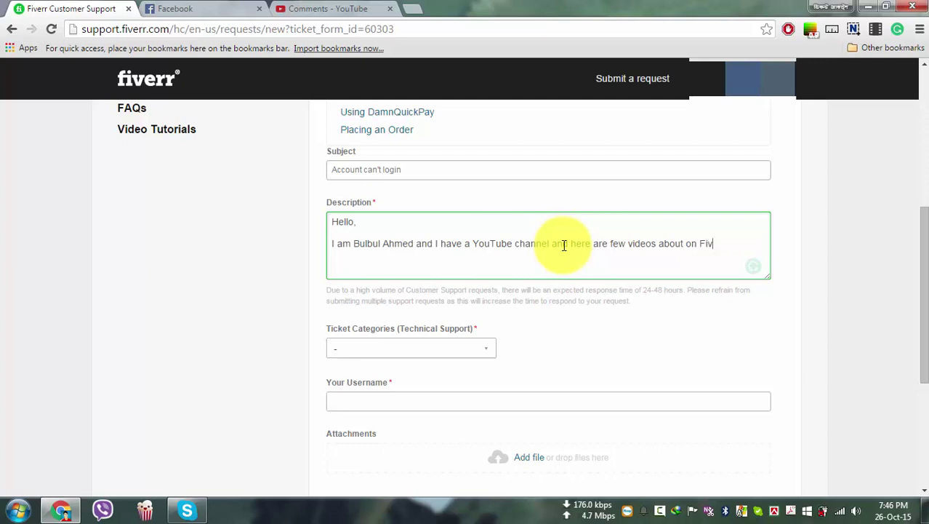
{"action": "type", "text": "err and it's on my "}
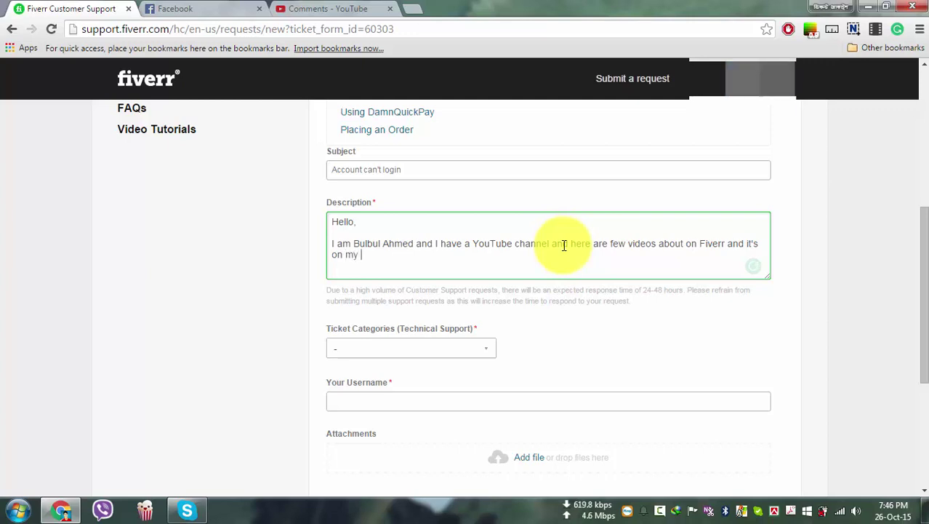
- Complete the description's first sentence with "local language (Bangla)."
{"action": "type", "text": "local lag"}
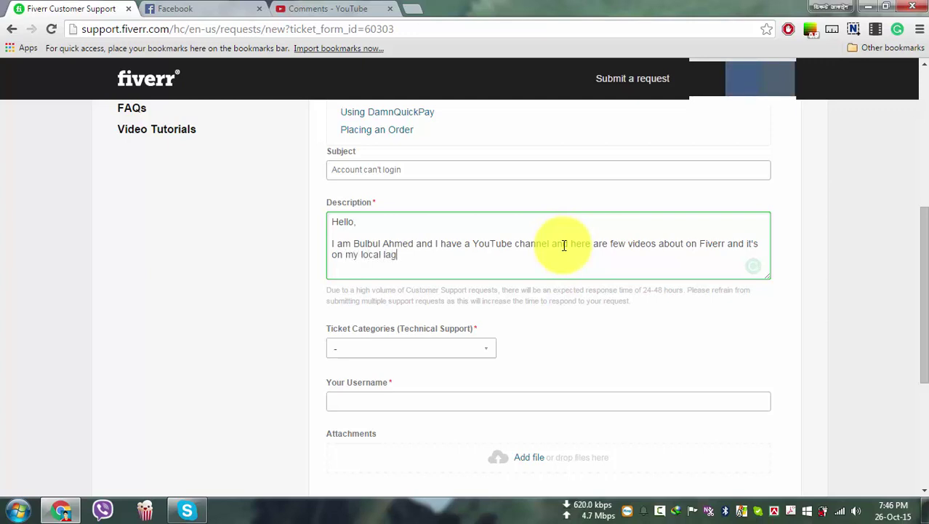
{"action": "type", "text": "guages"}
{"action": "key", "text": "BackSpace"}
{"action": "key", "text": "BackSpace"}
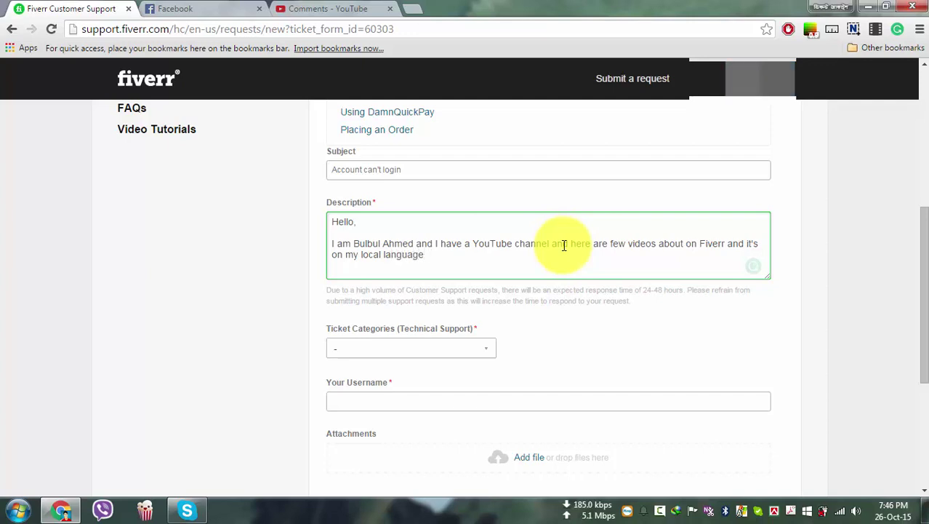
{"action": "type", "text": "."}
{"action": "key", "text": "BackSpace"}
{"action": "key", "text": "BackSpace"}
{"action": "type", "text": "(B"}
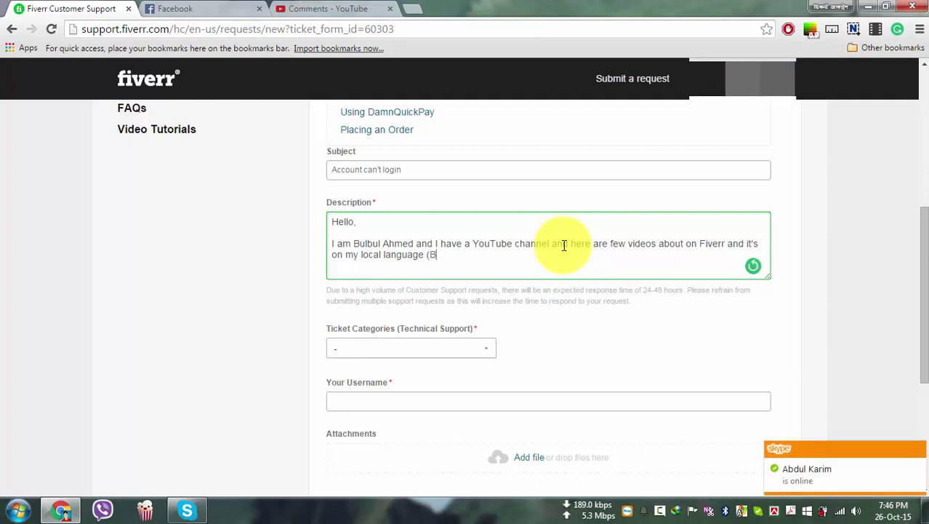
{"action": "type", "text": "anglades"}
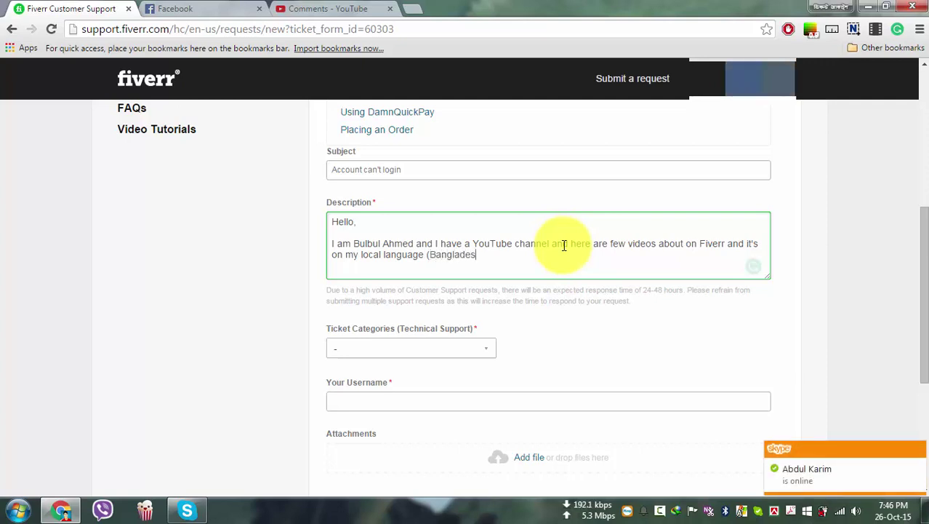
{"action": "key", "text": "BackSpace"}
{"action": "key", "text": "BackSpace"}
{"action": "key", "text": "BackSpace"}
{"action": "type", "text": ") "}
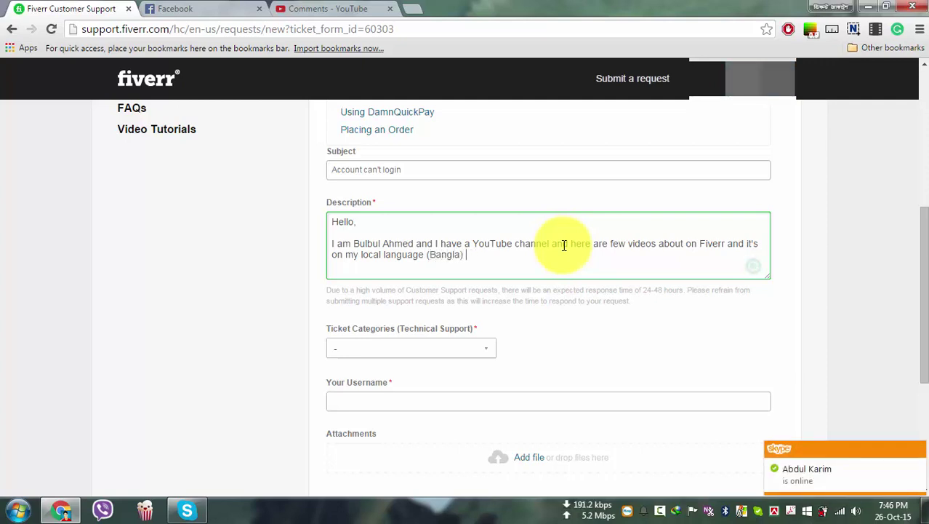
{"action": "type", "text": "But"}
{"action": "key", "text": "BackSpace"}
{"action": "key", "text": "BackSpace"}
{"action": "key", "text": "BackSpace"}
{"action": "key", "text": "BackSpace"}
{"action": "key", "text": "BackSpace"}
{"action": "type", "text": ")"}
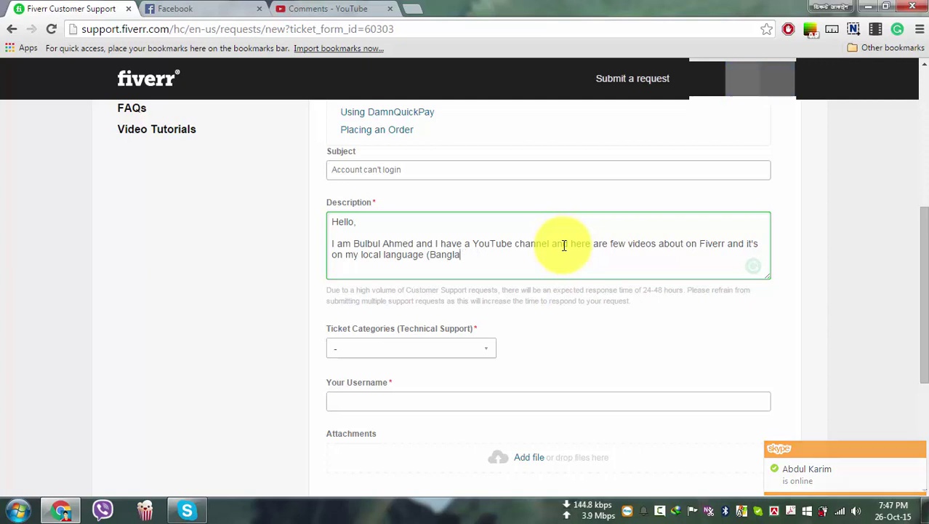
{"action": "type", "text": ". "}
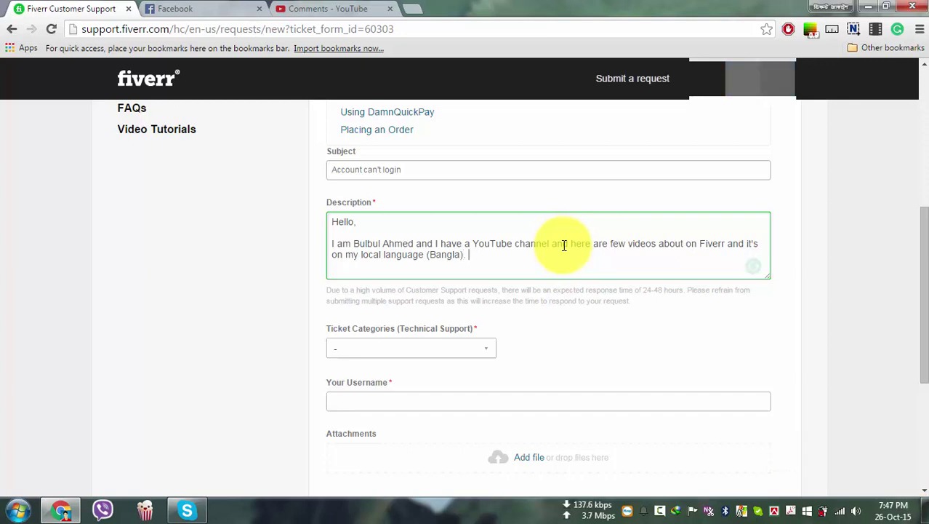
- Add to the description "But last few weeks I got message from my YouTube follower and they"
{"action": "type", "text": "But last "}
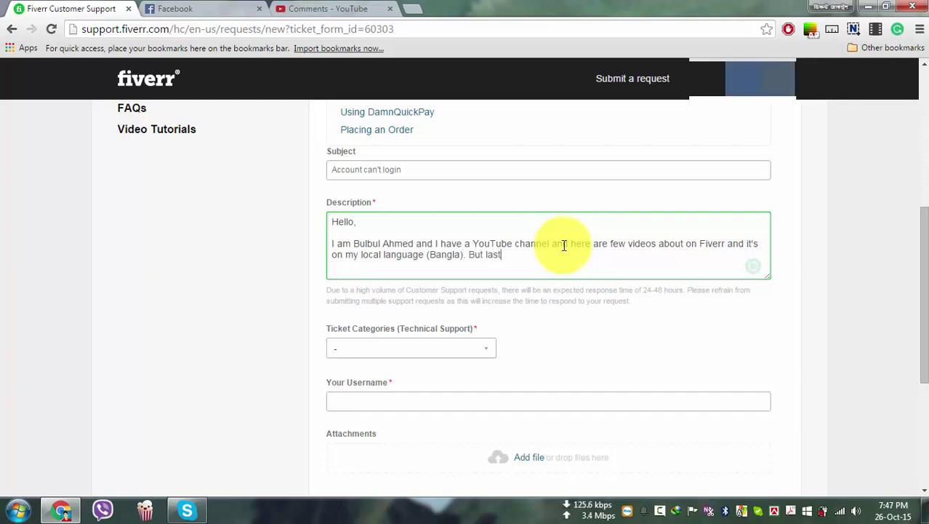
{"action": "type", "text": "few "}
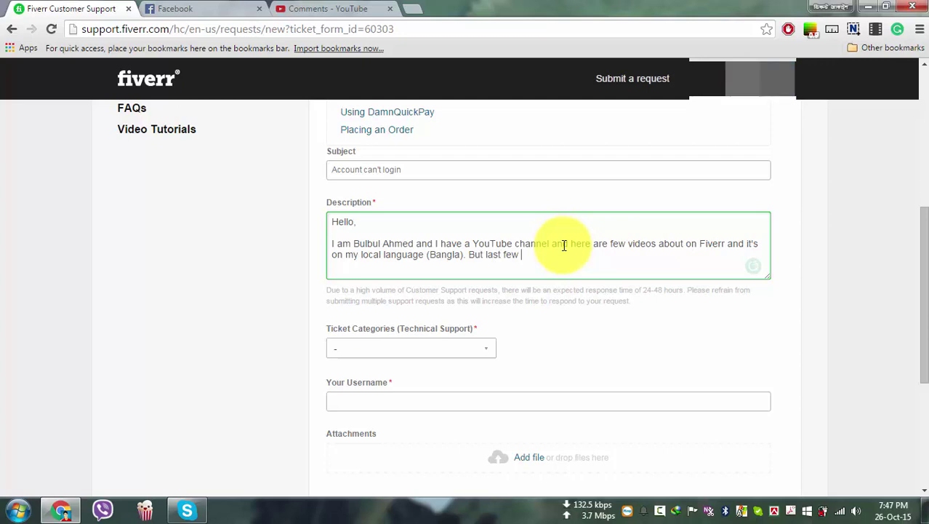
{"action": "type", "text": "weeks I got"}
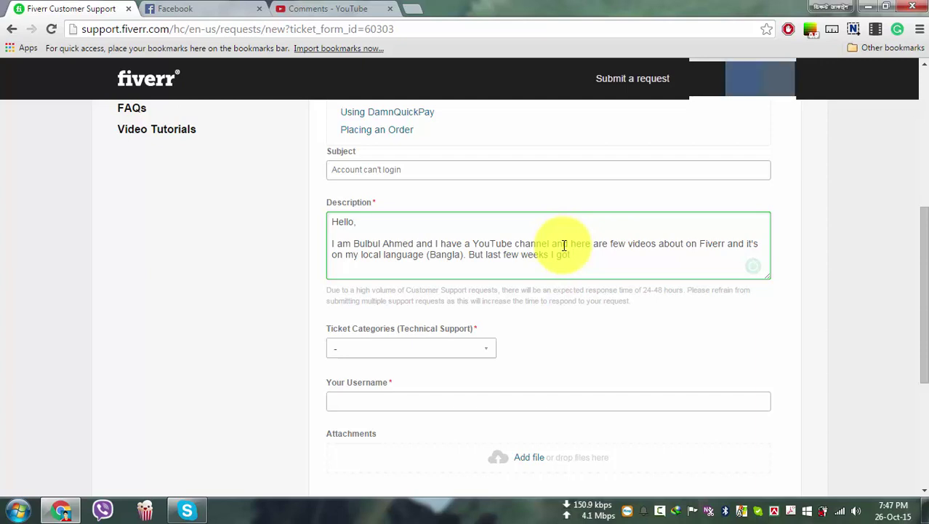
{"action": "type", "text": " message from my YouTi"}
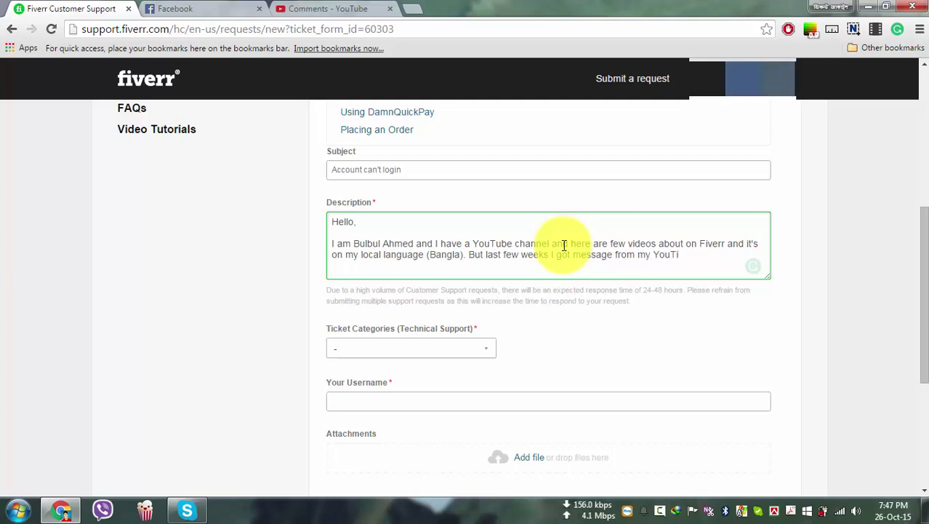
{"action": "key", "text": "BackSpace"}
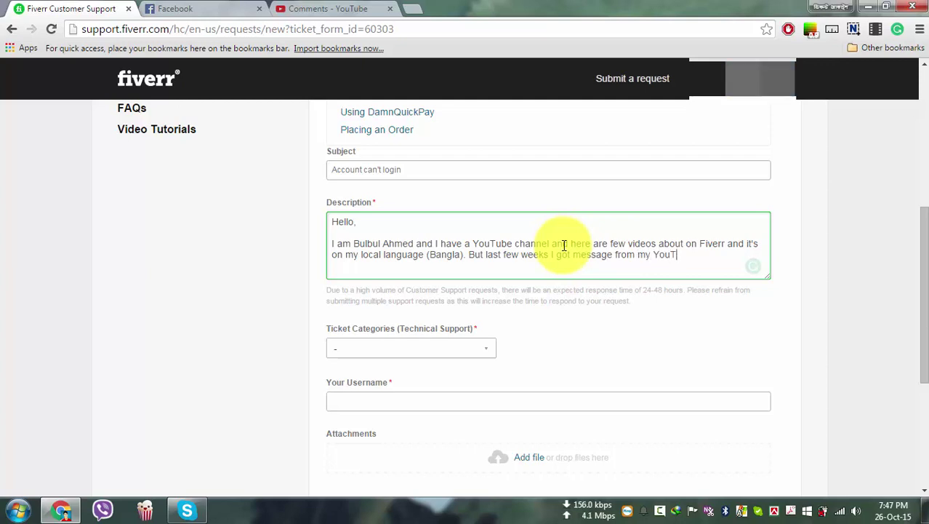
{"action": "type", "text": "ube "}
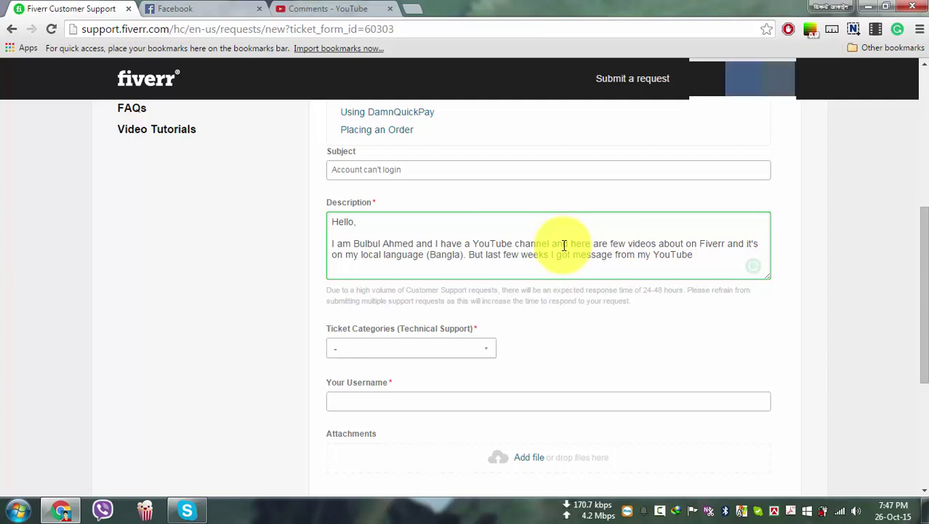
{"action": "type", "text": "follower and they t"}
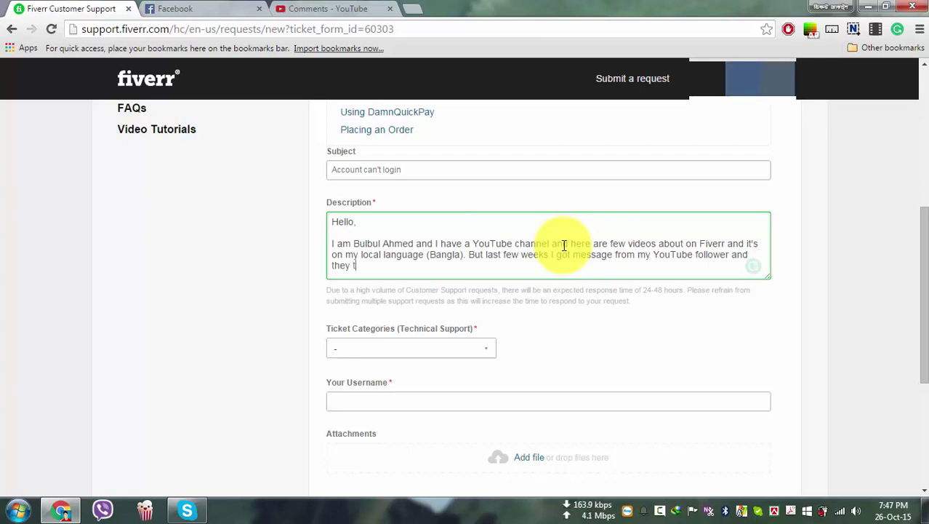
- Continue the description with "told me that -" and an opening quotation mark for the followers' complaint
{"action": "type", "text": "old me that -\"There"}
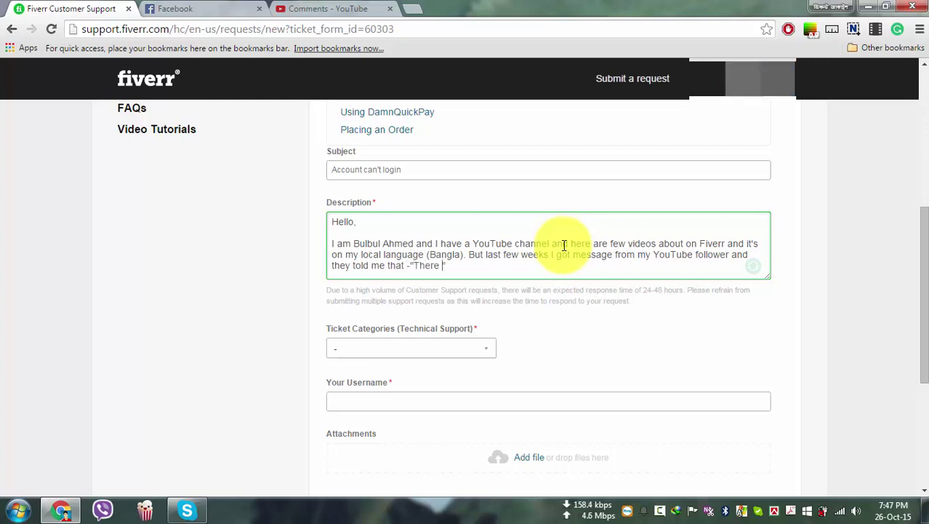
{"action": "key", "text": "BackSpace"}
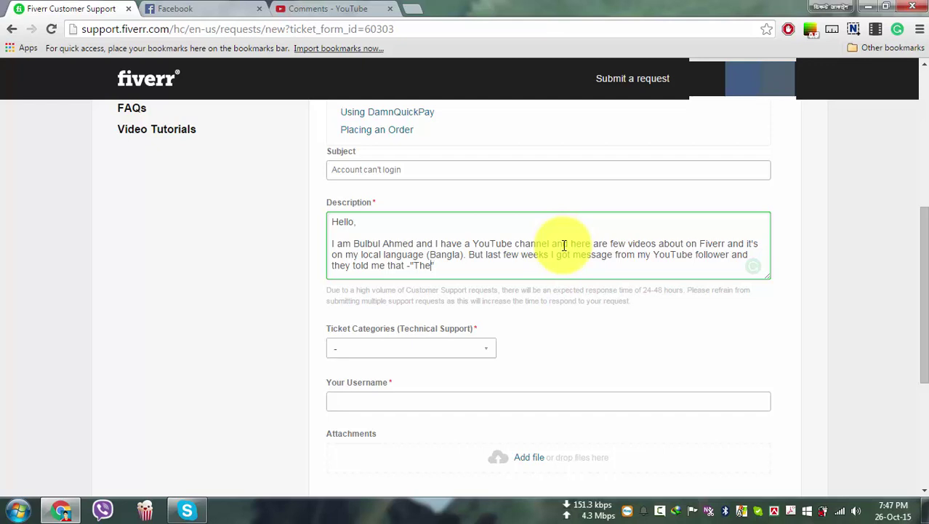
{"action": "type", "text": "ir account"}
{"action": "key", "text": "BackSpace"}
{"action": "key", "text": "BackSpace"}
{"action": "key", "text": "BackSpace"}
{"action": "key", "text": "BackSpace"}
{"action": "key", "text": "BackSpace"}
{"action": "key", "text": "BackSpace"}
{"action": "key", "text": "BackSpace"}
{"action": "key", "text": "BackSpace"}
{"action": "key", "text": "BackSpace"}
{"action": "key", "text": "BackSpace"}
{"action": "key", "text": "BackSpace"}
{"action": "key", "text": "BackSpace"}
{"action": "key", "text": "BackSpace"}
{"action": "key", "text": "BackSpace"}
- Fill in the quoted complaint "they can't login into their account" and follow it with "I ask"
{"action": "type", "text": "they can't lo"}
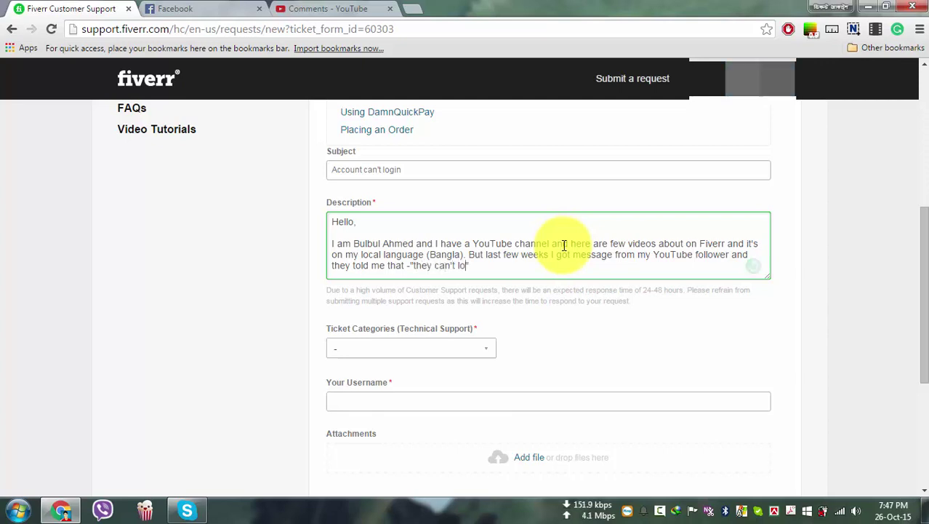
{"action": "type", "text": "gin"}
{"action": "key", "text": "BackSpace"}
{"action": "key", "text": "BackSpace"}
{"action": "key", "text": "BackSpace"}
{"action": "type", "text": "n"}
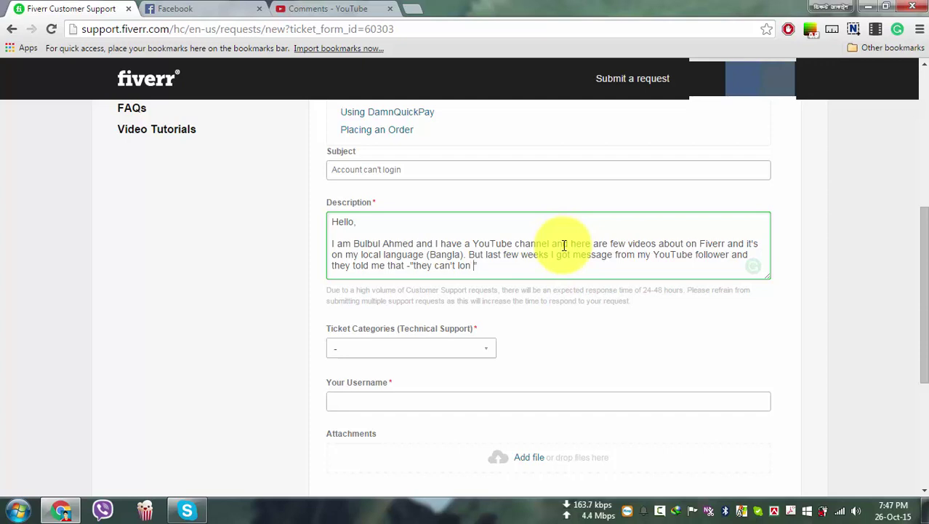
{"action": "key", "text": "BackSpace"}
{"action": "type", "text": "gin"}
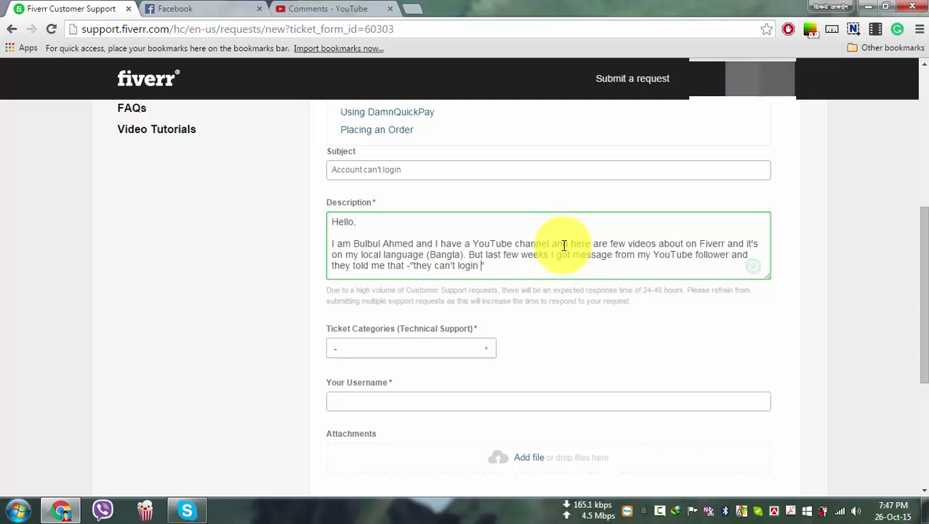
{"action": "type", "text": " into the"}
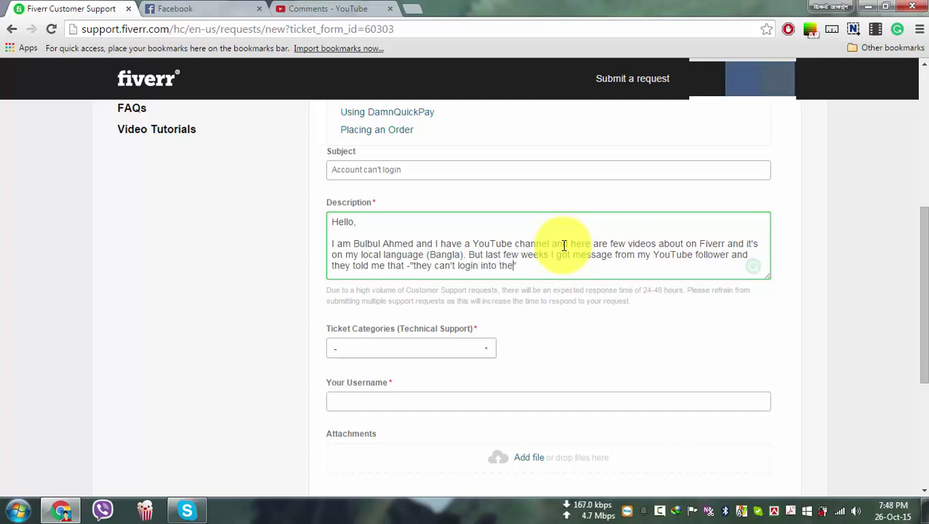
{"action": "type", "text": "\"r"}
{"action": "type", "text": "ount\" I ask "}
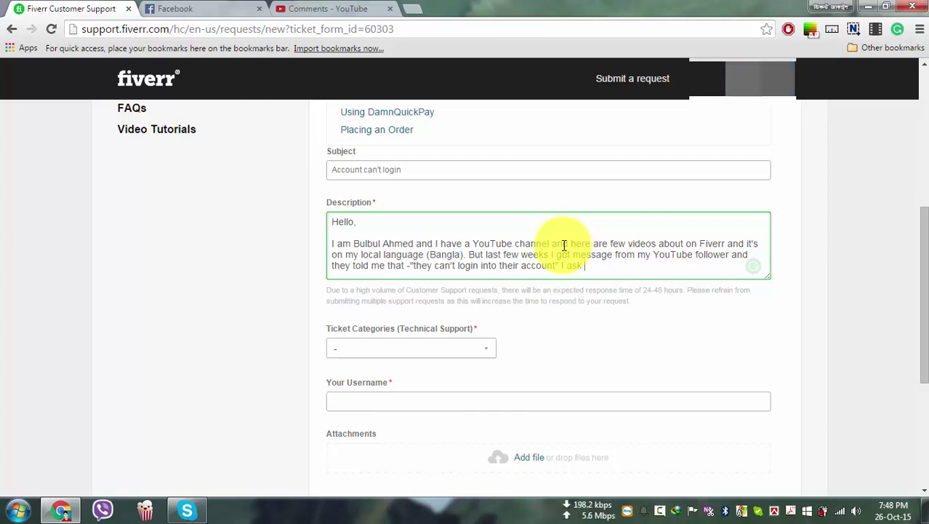
- Continue the description's sentence with "them where is the problem and they said that"
{"action": "type", "text": "them wh"}
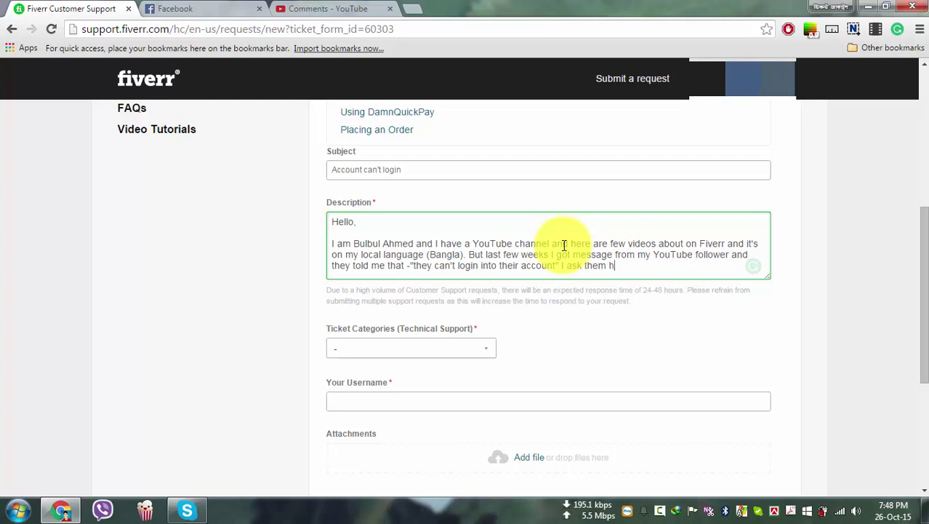
{"action": "type", "text": "ere is the projec"}
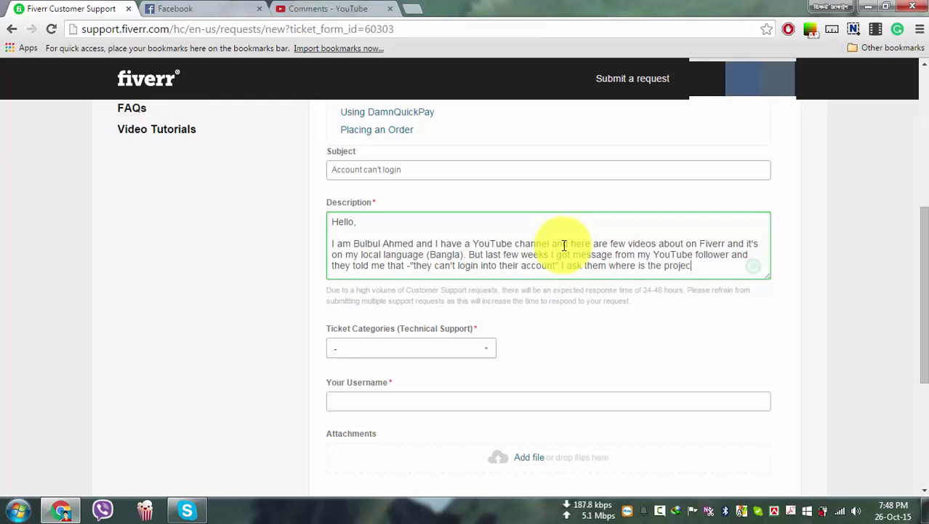
{"action": "key", "text": "BackSpace"}
{"action": "key", "text": "BackSpace"}
{"action": "key", "text": "BackSpace"}
{"action": "type", "text": "bel m"}
{"action": "key", "text": "BackSpace"}
{"action": "key", "text": "BackSpace"}
{"action": "key", "text": "BackSpace"}
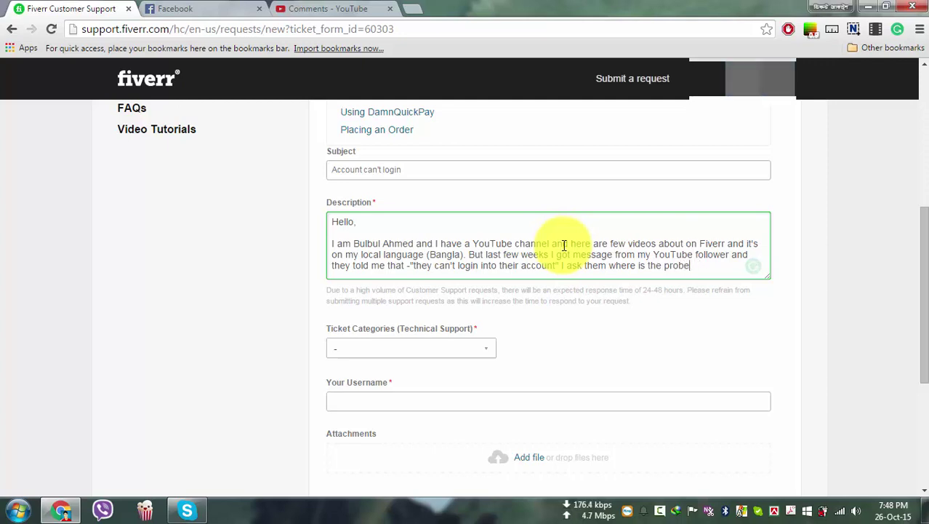
{"action": "type", "text": "lem and th"}
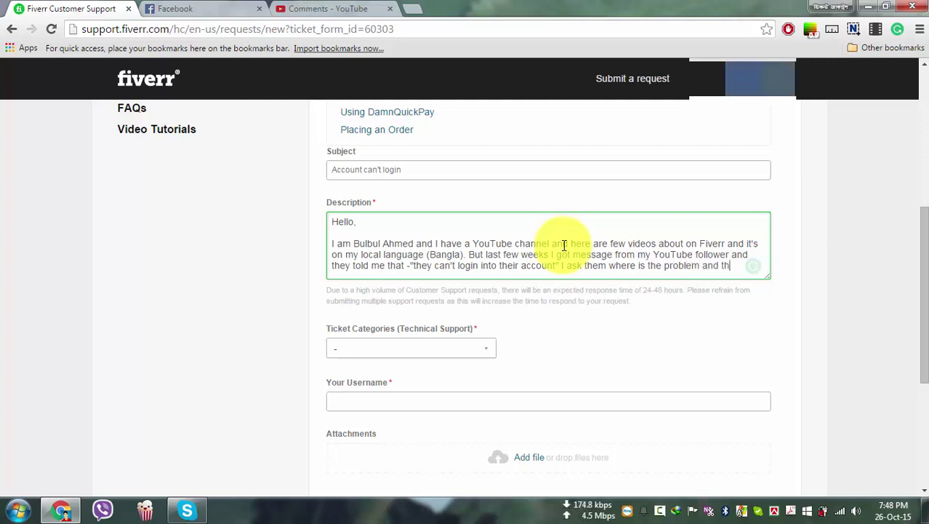
{"action": "type", "text": "ey "}
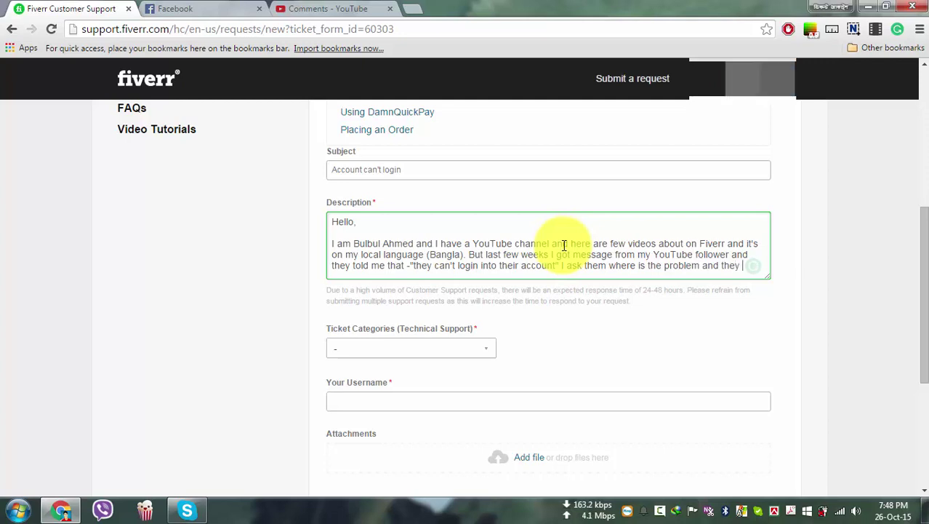
{"action": "type", "text": "said that"}
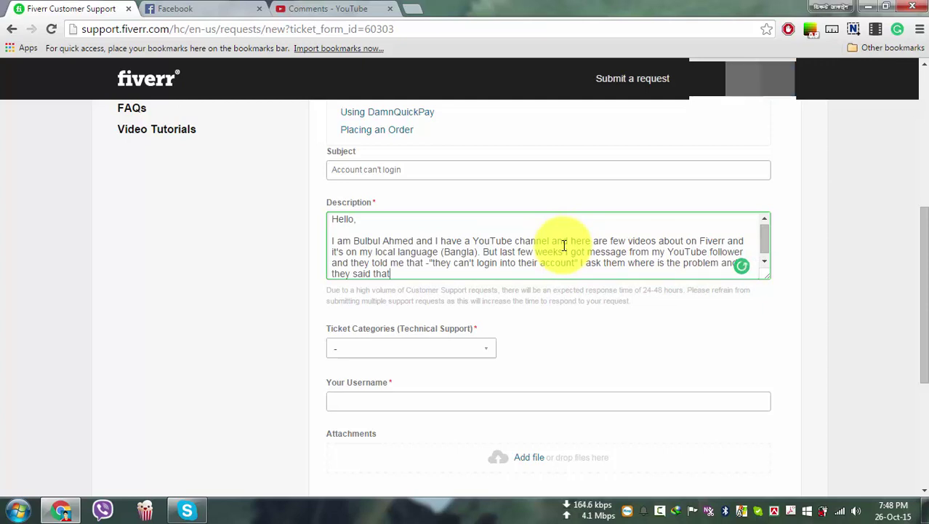
- Add a dash and begin the followers' quoted answer with "when they try to login with username and password"
{"action": "type", "text": "- \"\""}
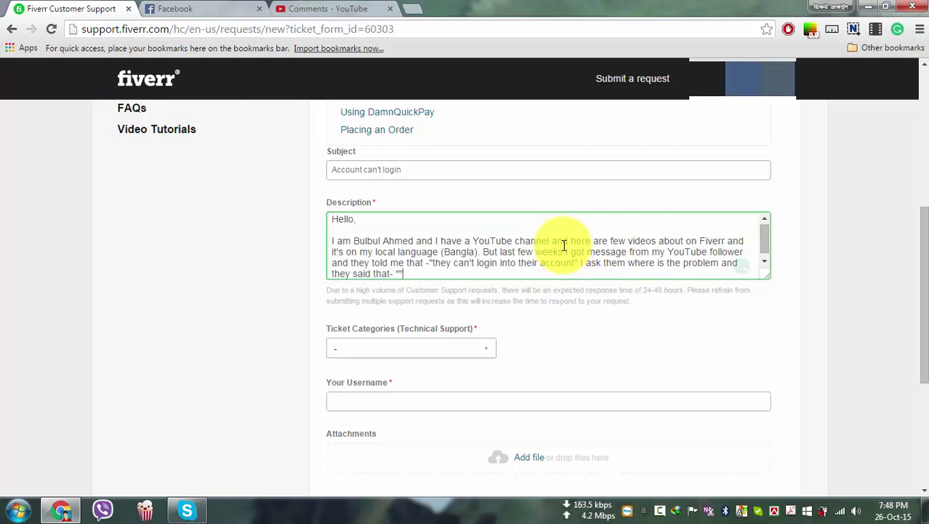
{"action": "type", "text": "when they "}
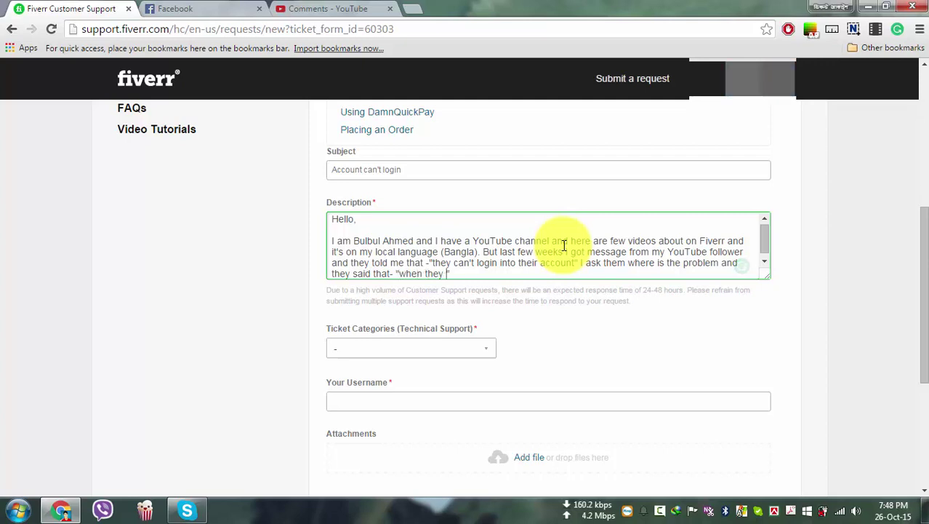
{"action": "type", "text": "tr"}
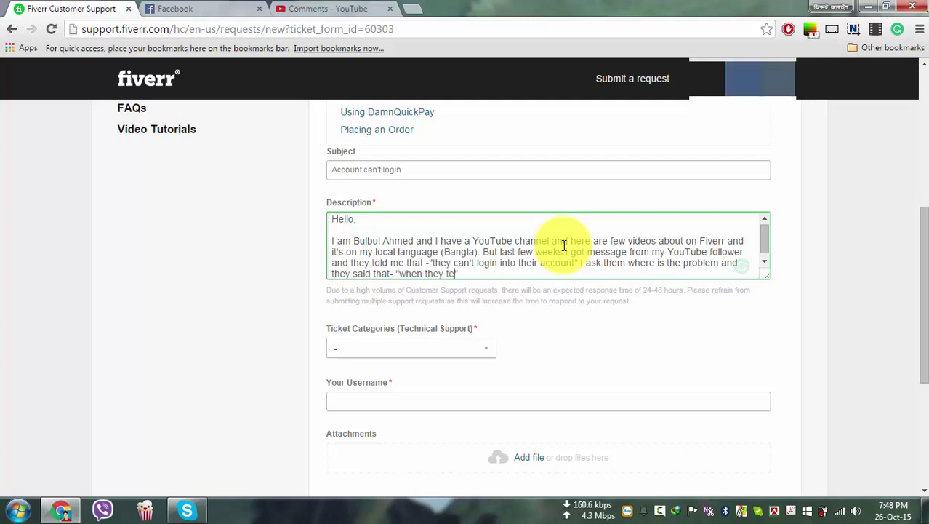
{"action": "type", "text": "y to login with us"}
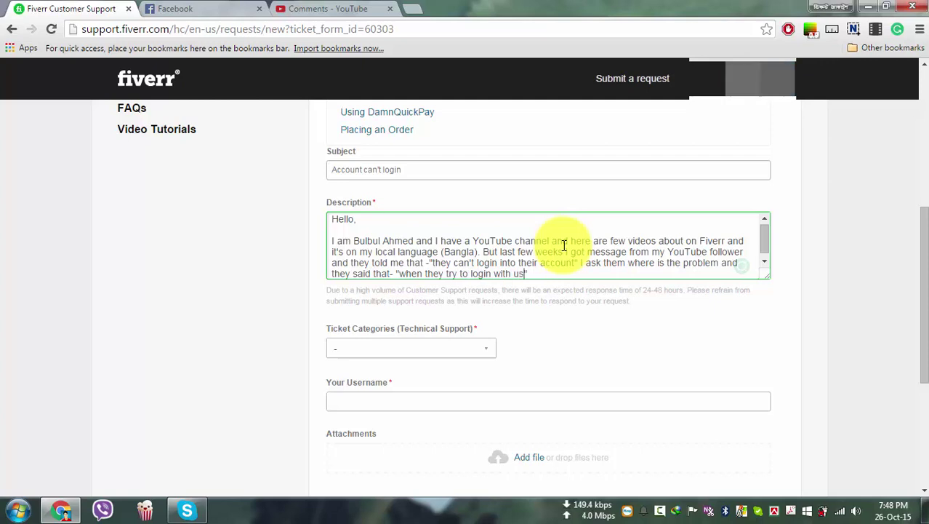
{"action": "type", "text": "ername and password "}
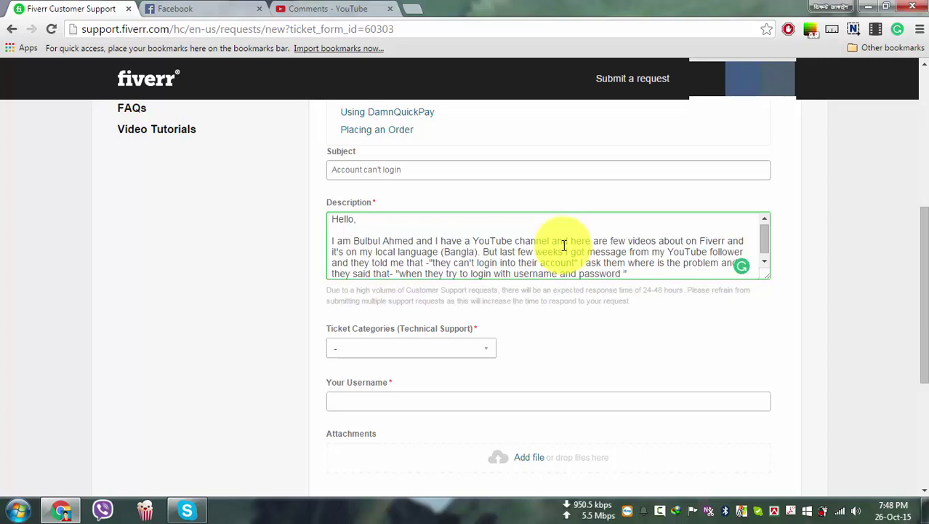
- Extend the quoted answer in the description with "Fiverr account try to login"
{"action": "type", "text": "Fiverr a"}
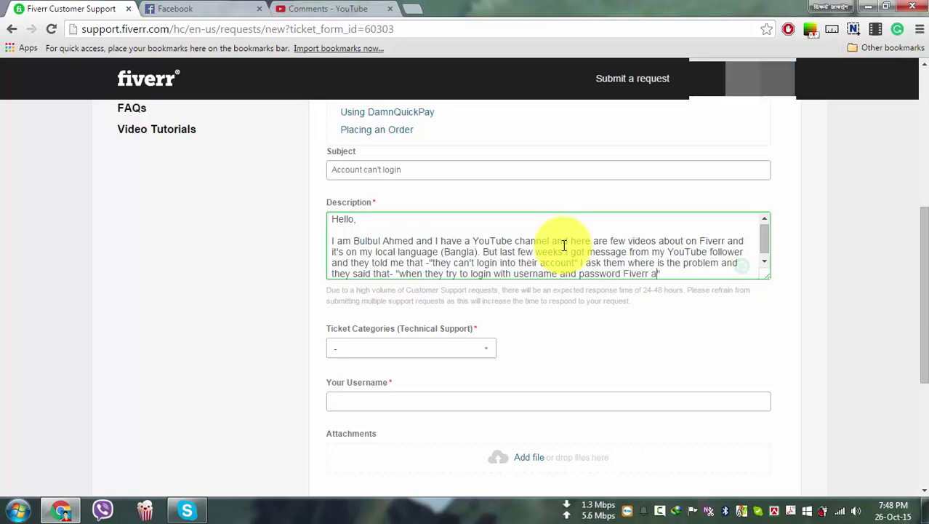
{"action": "type", "text": "ccount "}
{"action": "type", "text": "try to "}
{"action": "type", "text": "logi"}
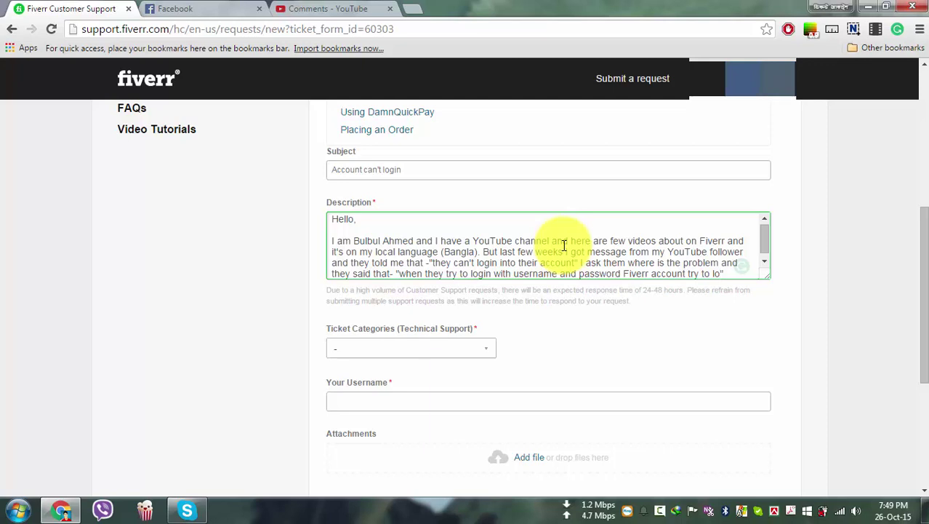
{"action": "type", "text": "n "}
- Finish the quoted answer with "but after few moment it stop and never login"
{"action": "type", "text": "a"}
{"action": "type", "text": "fter "}
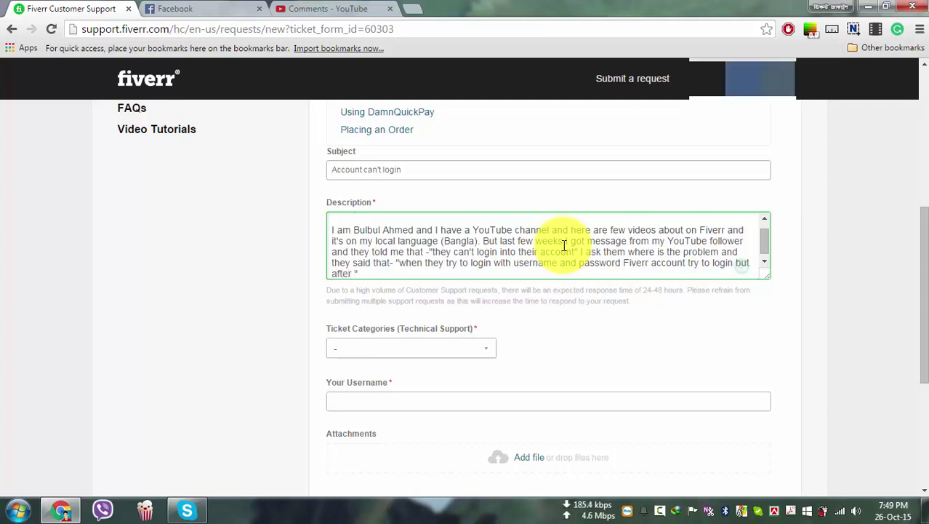
{"action": "type", "text": "few moment "}
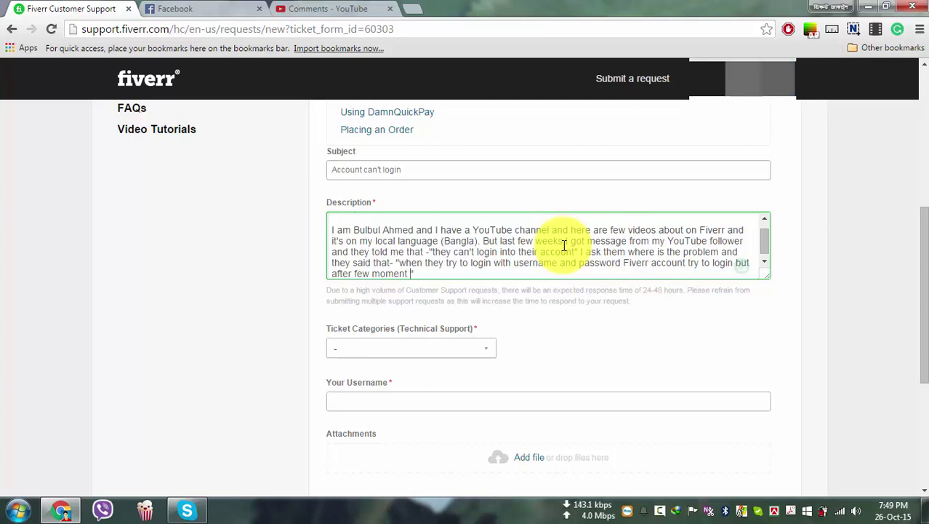
{"action": "type", "text": "it stop and never "}
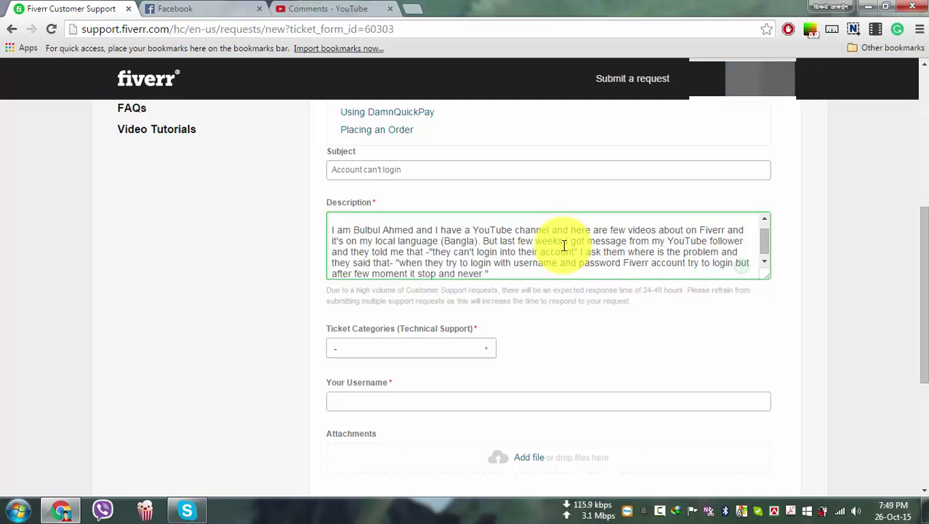
{"action": "type", "text": "login"}
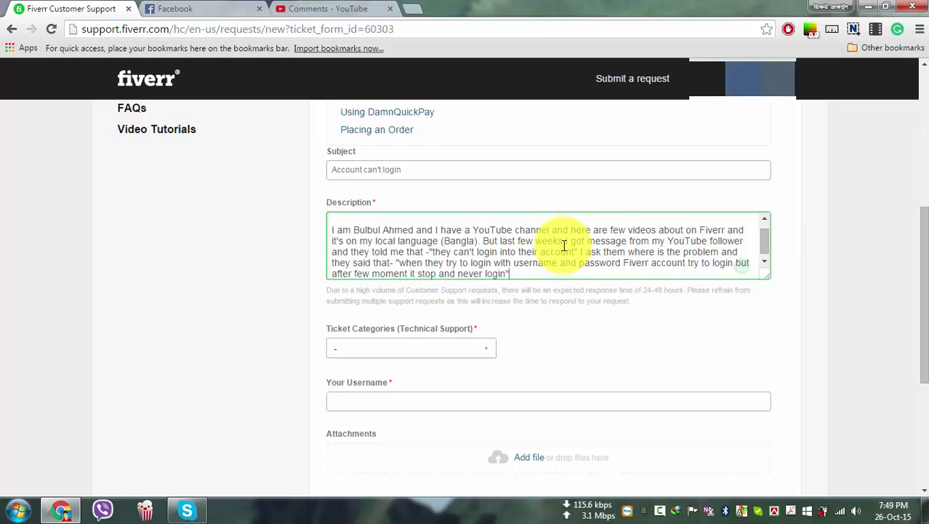
- Start a new paragraph in the description, after a blank line, with "They can't login into their account"
{"action": "key", "text": "End"}
{"action": "key", "text": "Return"}
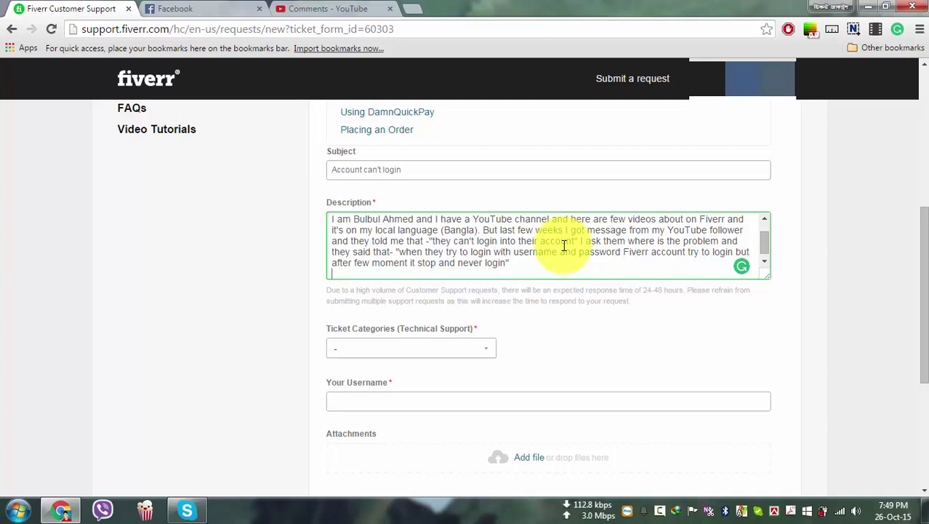
{"action": "key", "text": "Return"}
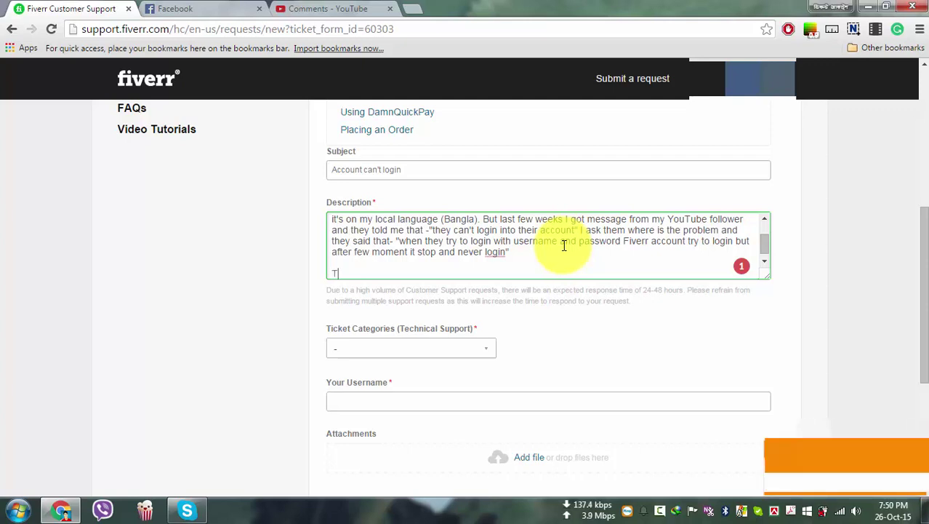
{"action": "type", "text": "hey can"}
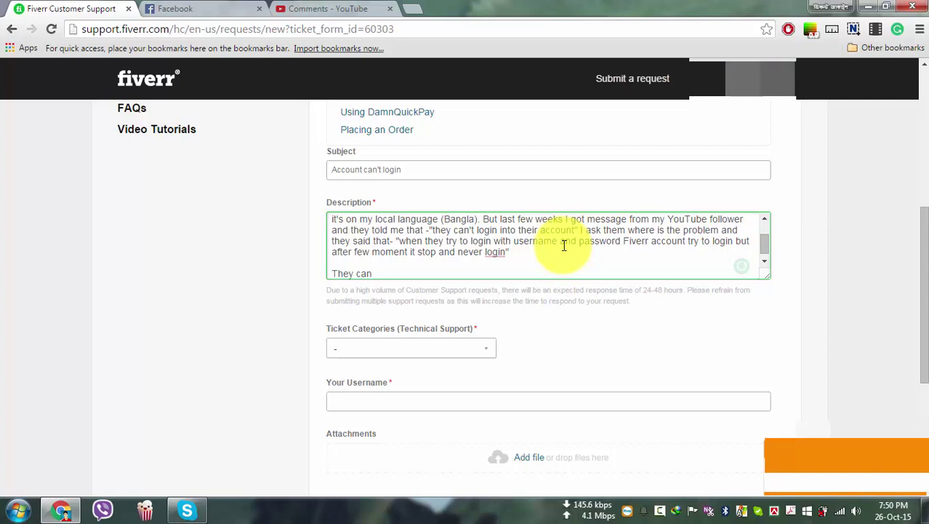
{"action": "type", "text": "'t lon"}
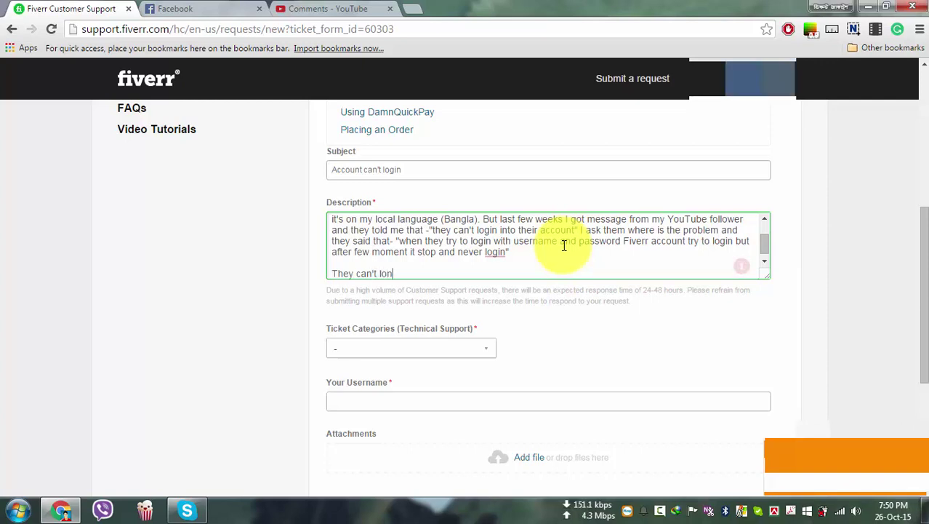
{"action": "key", "text": "BackSpace"}
{"action": "type", "text": "gin into "}
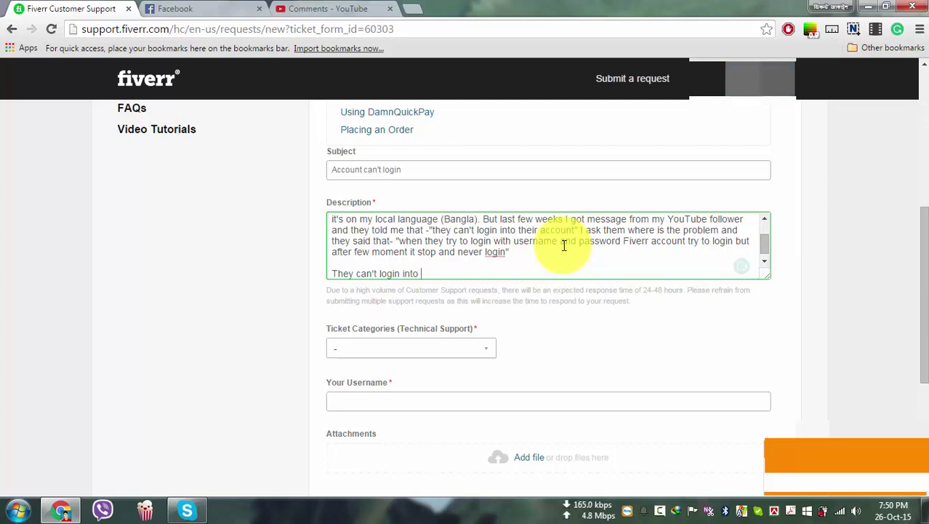
{"action": "type", "text": "there"}
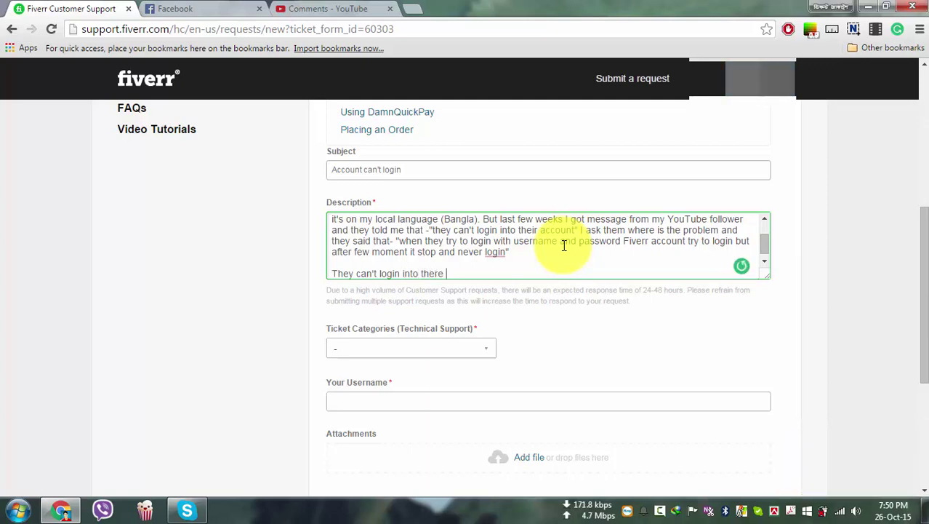
{"action": "key", "text": "BackSpace"}
{"action": "key", "text": "BackSpace"}
{"action": "key", "text": "BackSpace"}
{"action": "type", "text": "ir acco"}
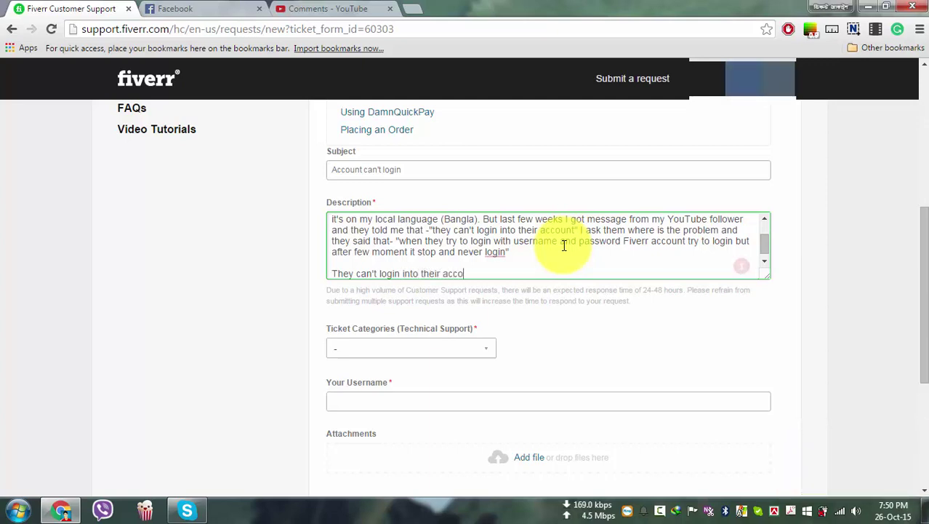
{"action": "type", "text": "unt"}
- Continue the last sentence of the description with "and for this problem they"
{"action": "type", "text": "and for thise"}
{"action": "key", "text": "BackSpace"}
{"action": "key", "text": "BackSpace"}
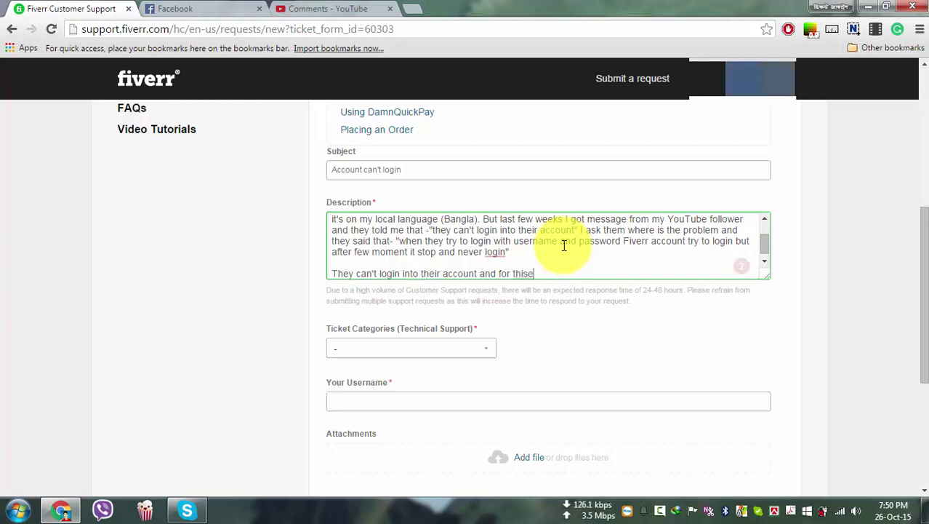
{"action": "type", "text": "problem they "}
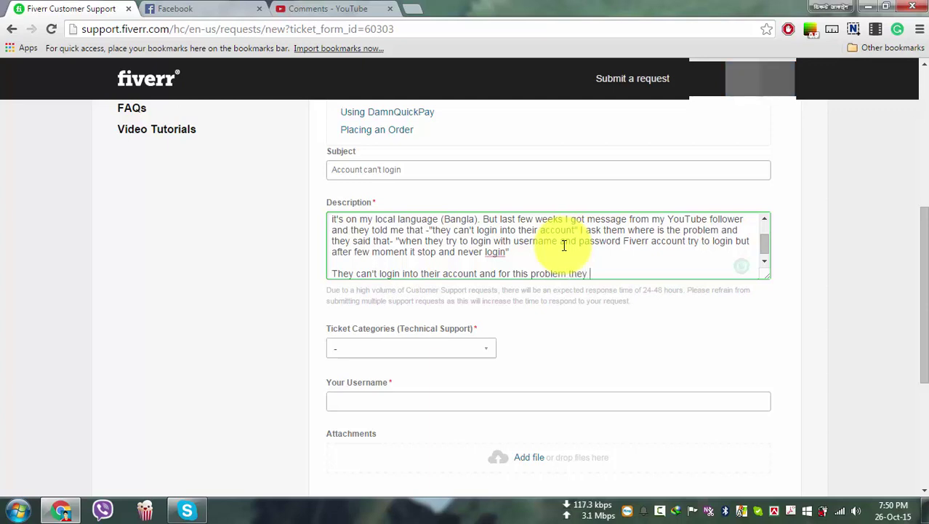
- Finish the sentence in the description with "told me the question and also request me to inform Fiverr."
{"action": "type", "text": "told m"}
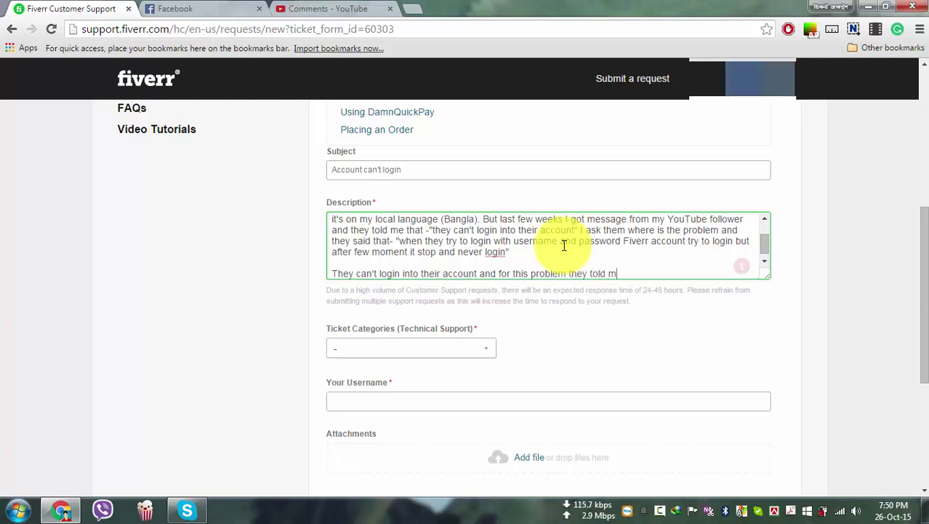
{"action": "type", "text": "e the question and as"}
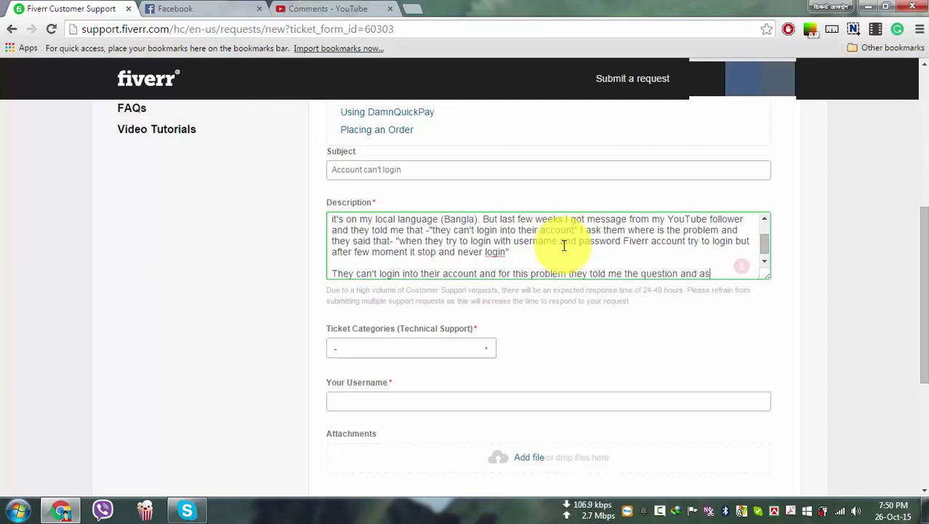
{"action": "key", "text": "BackSpace"}
{"action": "key", "text": "BackSpace"}
{"action": "type", "text": "also "}
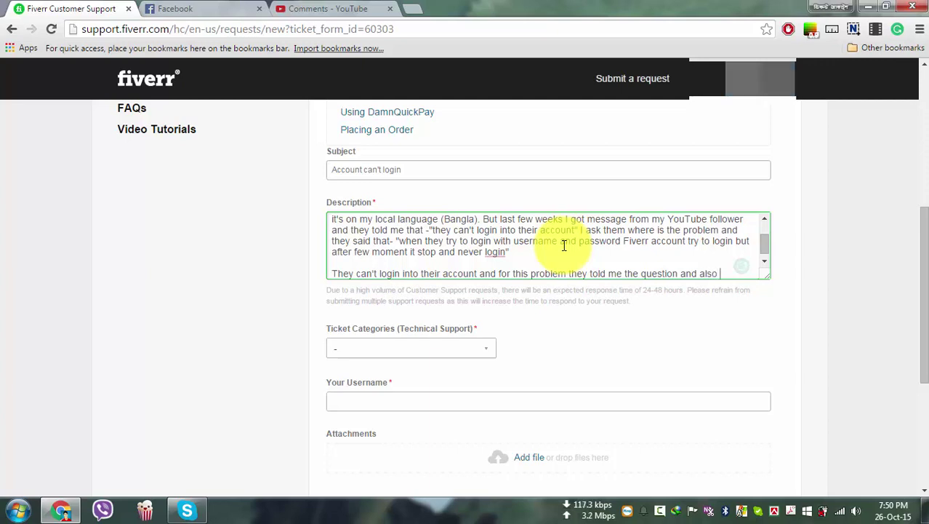
{"action": "type", "text": "request me to "}
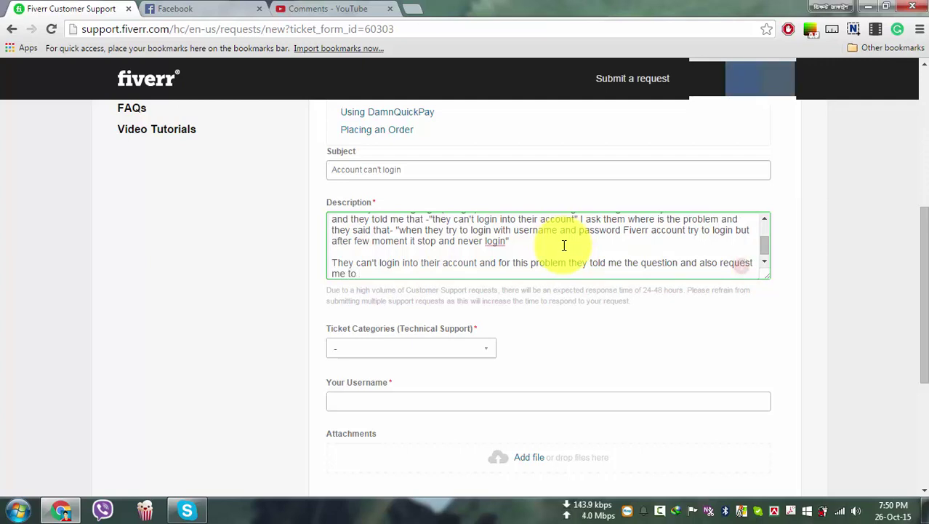
{"action": "type", "text": "inform "}
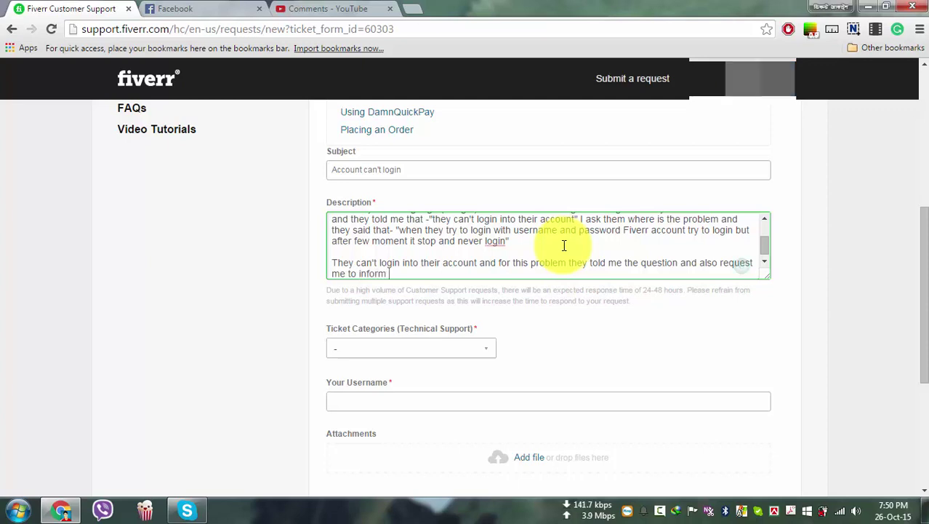
{"action": "type", "text": "Fiverr"}
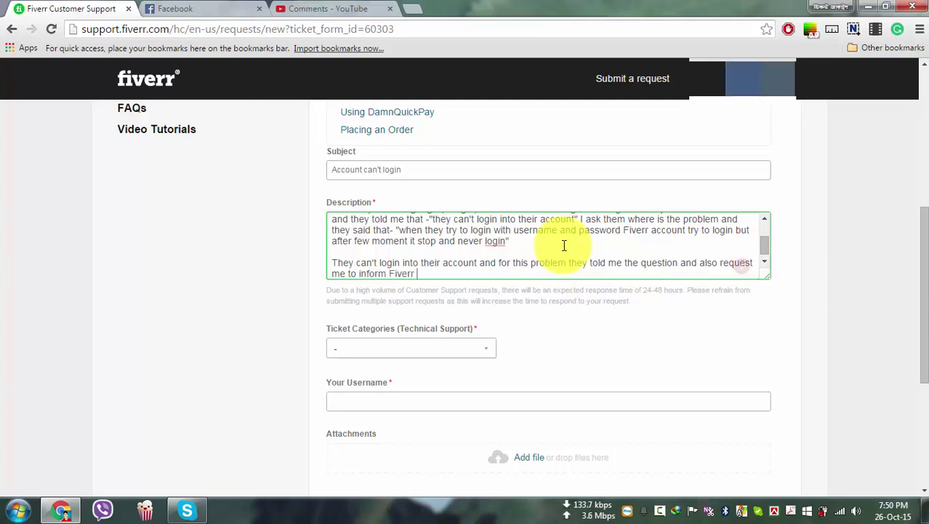
{"action": "key", "text": "BackSpace"}
{"action": "type", "text": "."}
- Add the sentence "My YT follower coming from Bangladesh and India." to the same paragraph of the description
{"action": "type", "text": "My "}
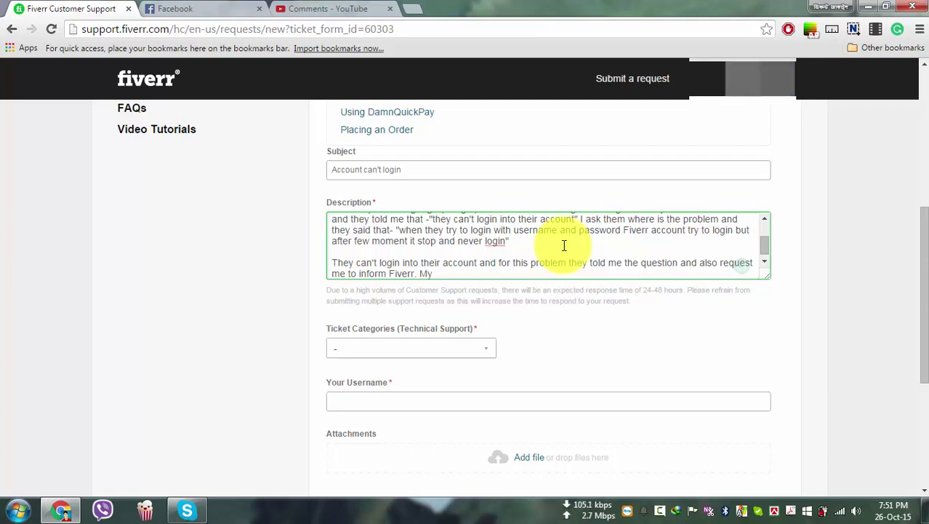
{"action": "type", "text": "acc"}
{"action": "key", "text": "BackSpace"}
{"action": "key", "text": "BackSpace"}
{"action": "key", "text": "BackSpace"}
{"action": "key", "text": "BackSpace"}
{"action": "key", "text": "BackSpace"}
{"action": "key", "text": "BackSpace"}
{"action": "type", "text": "My YT follower coming fro"}
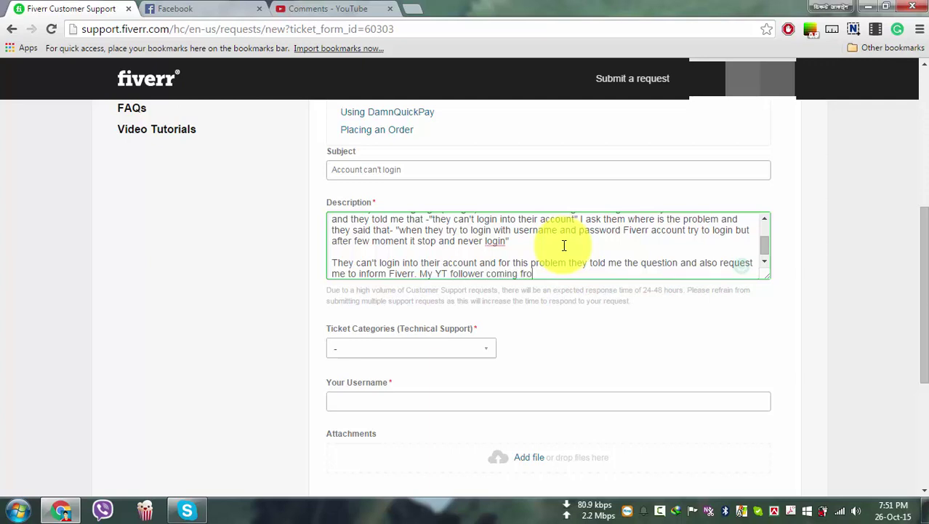
{"action": "type", "text": "m "}
{"action": "type", "text": "Banglade"}
{"action": "type", "text": "and "}
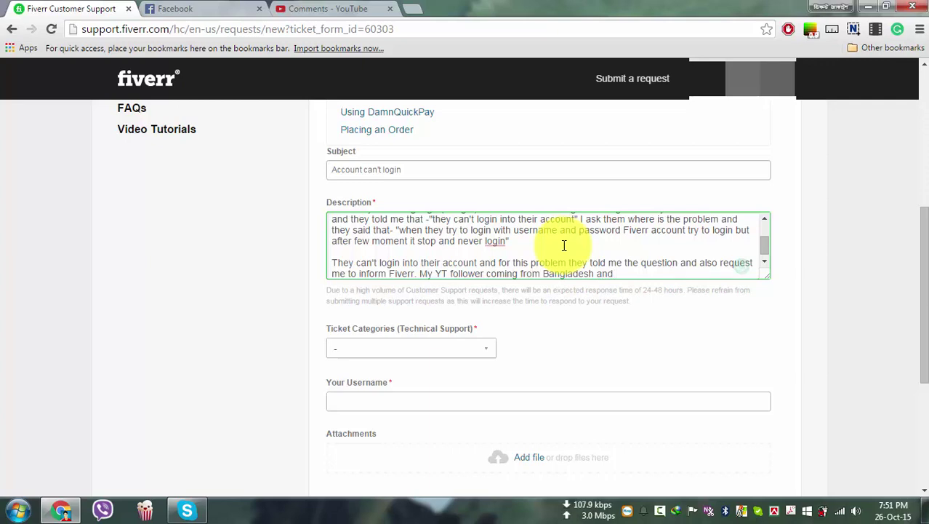
{"action": "type", "text": "India"}
- Add a new paragraph after a blank line reading "So we wait here to know the answer as soon as possible."
{"action": "key", "text": "Return"}
{"action": "key", "text": "Return"}
{"action": "type", "text": "S"}
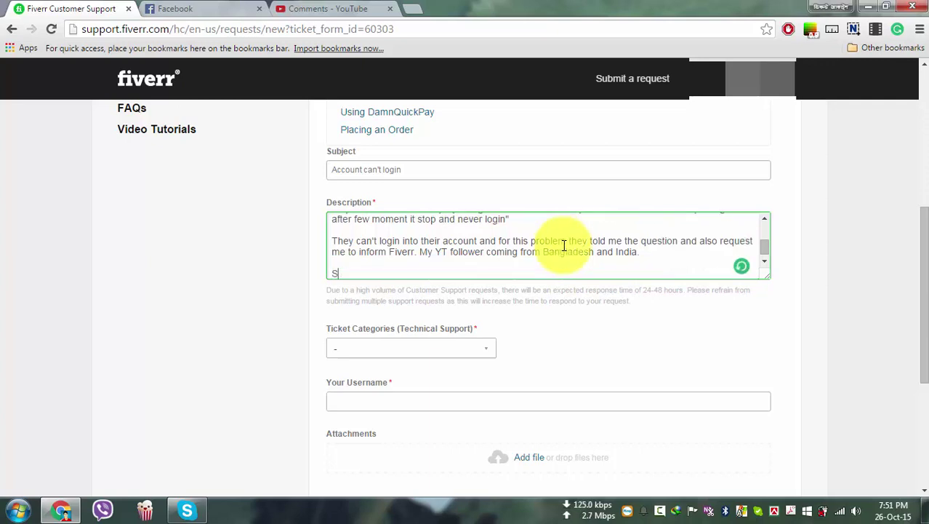
{"action": "type", "text": "o we"}
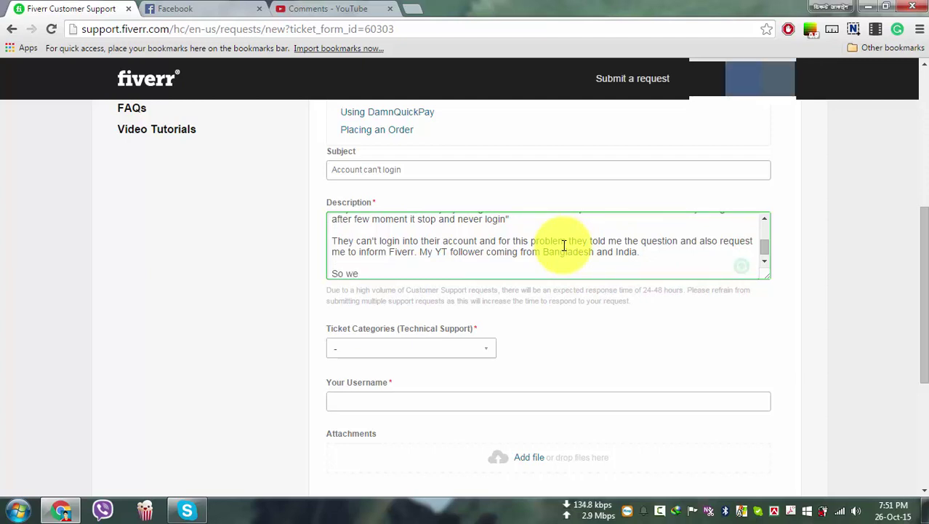
{"action": "type", "text": " wait"}
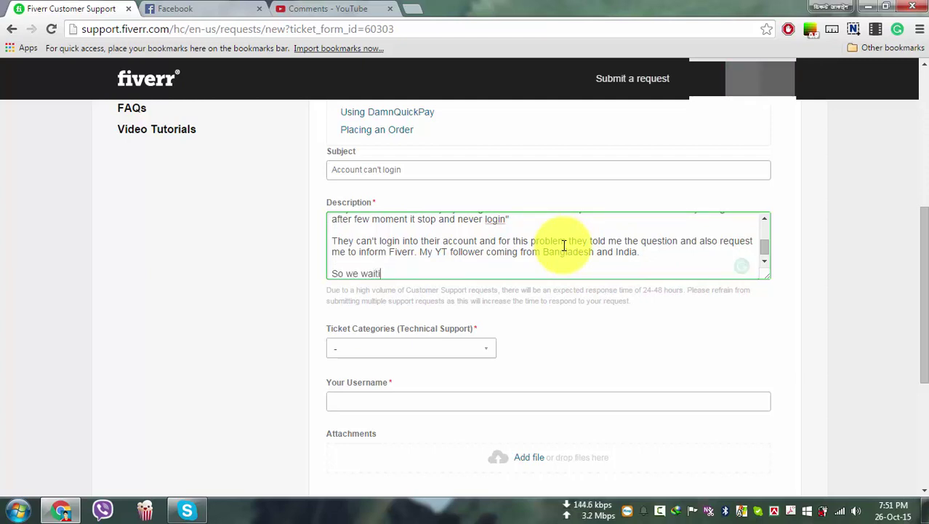
{"action": "type", "text": " here to know the"}
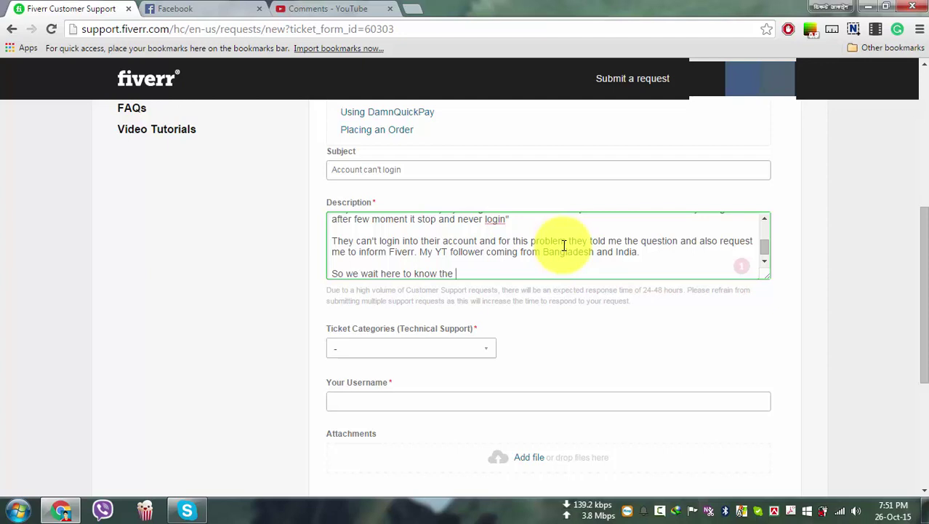
{"action": "type", "text": "answer as soon  as "}
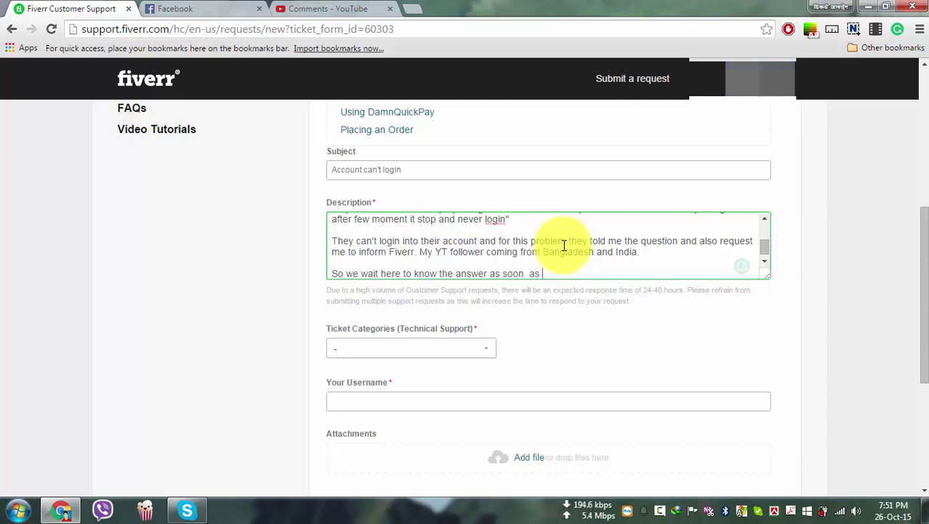
{"action": "type", "text": "possible"}
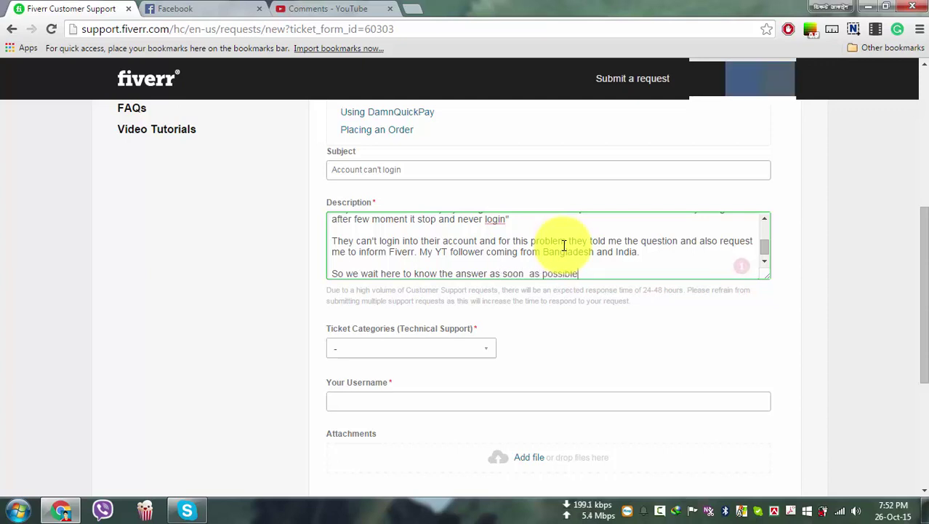
{"action": "type", "text": "."}
- Close the description after a blank line with "Regards" and the sender's full name on the line below
{"action": "key", "text": "Return"}
{"action": "key", "text": "Return"}
{"action": "type", "text": "Regard"}
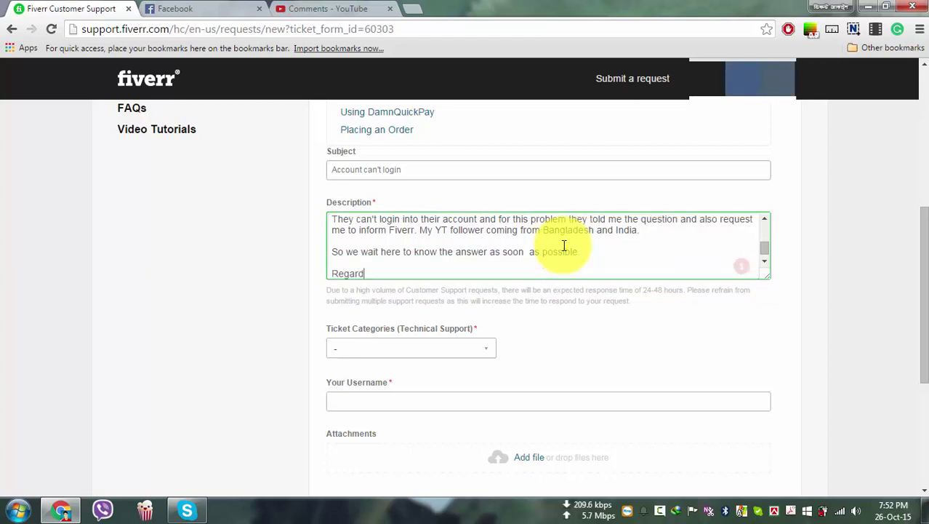
{"action": "type", "text": "s"}
{"action": "key", "text": "Return"}
{"action": "type", "text": "Bulbu"}
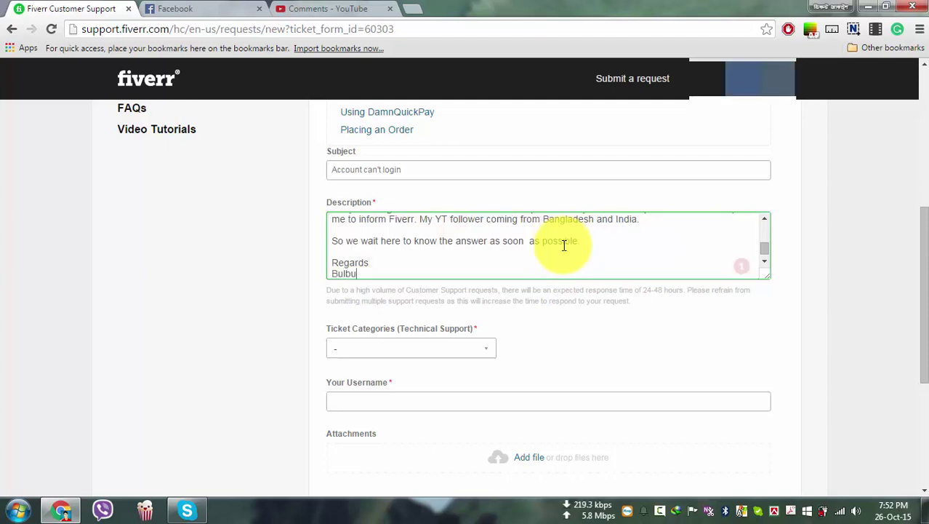
{"action": "type", "text": "l Ahmed."}
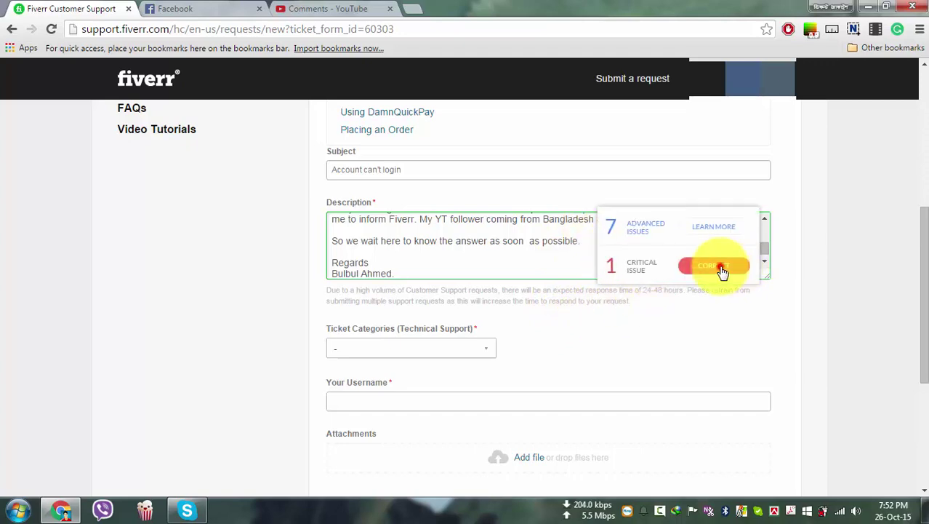
- Correct the flagged "login" at the end of the quoted answer to "log in" with the grammar checker and return to the form
{"action": "left_click", "coordinate": [716, 266]}
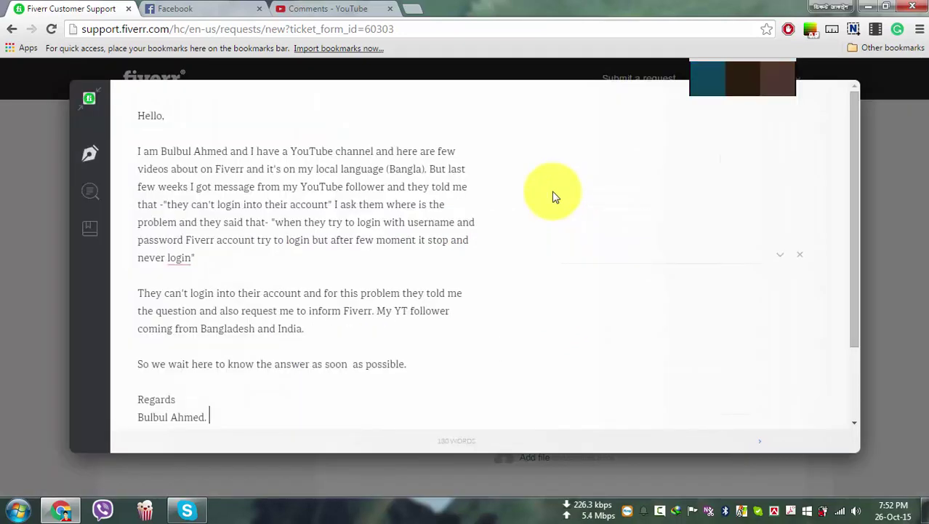
{"action": "left_click", "coordinate": [651, 256]}
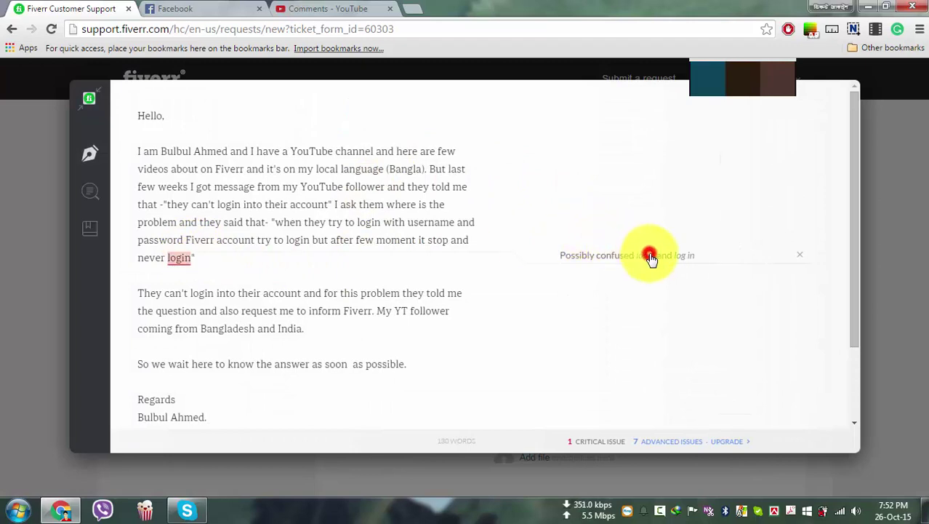
{"action": "left_click", "coordinate": [644, 256]}
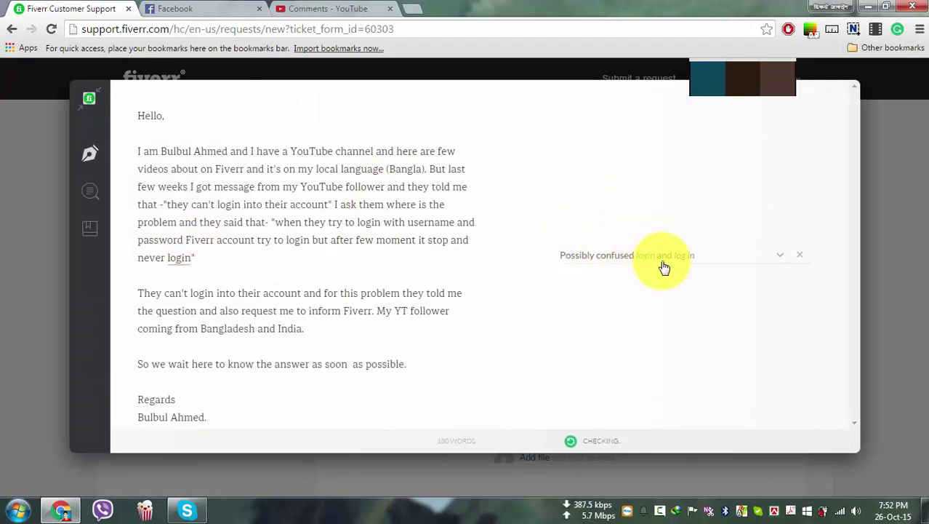
{"action": "left_click", "coordinate": [664, 266]}
{"action": "left_click", "coordinate": [649, 262]}
{"action": "left_click", "coordinate": [649, 259]}
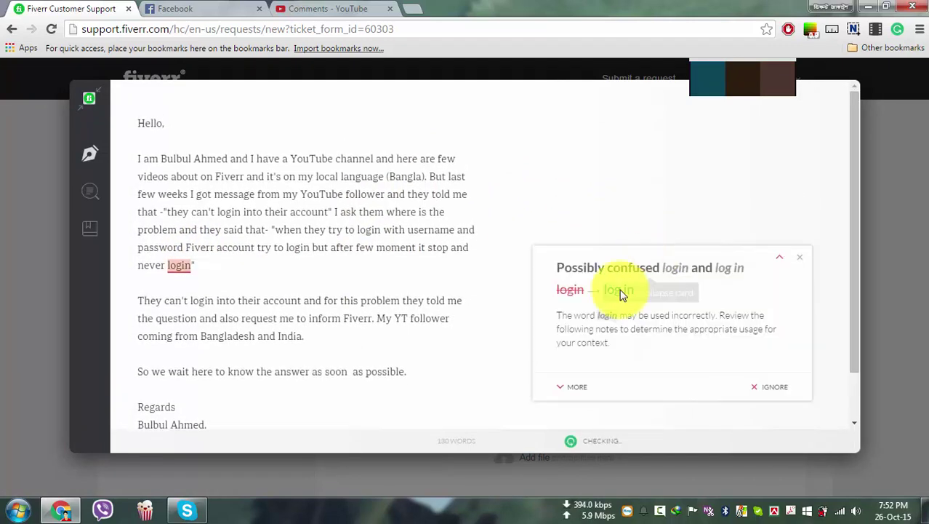
{"action": "left_click", "coordinate": [618, 290]}
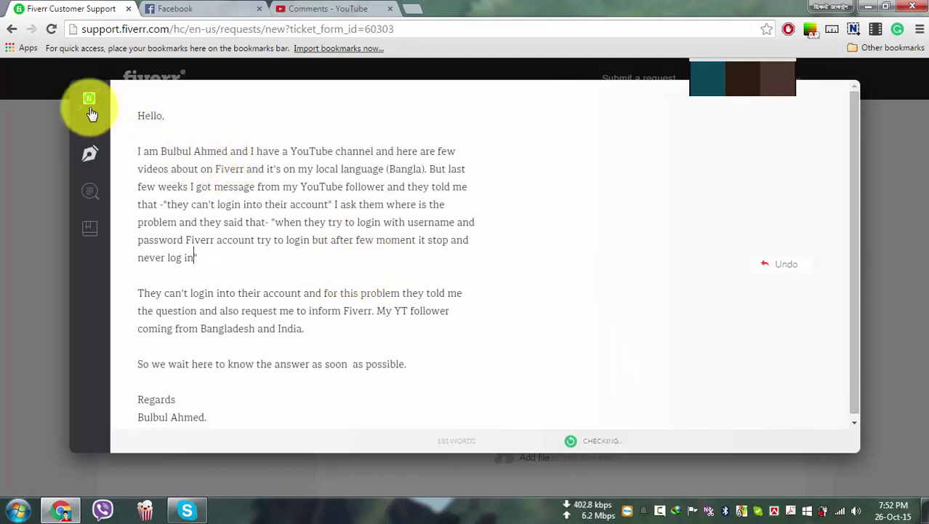
{"action": "left_click", "coordinate": [174, 108]}
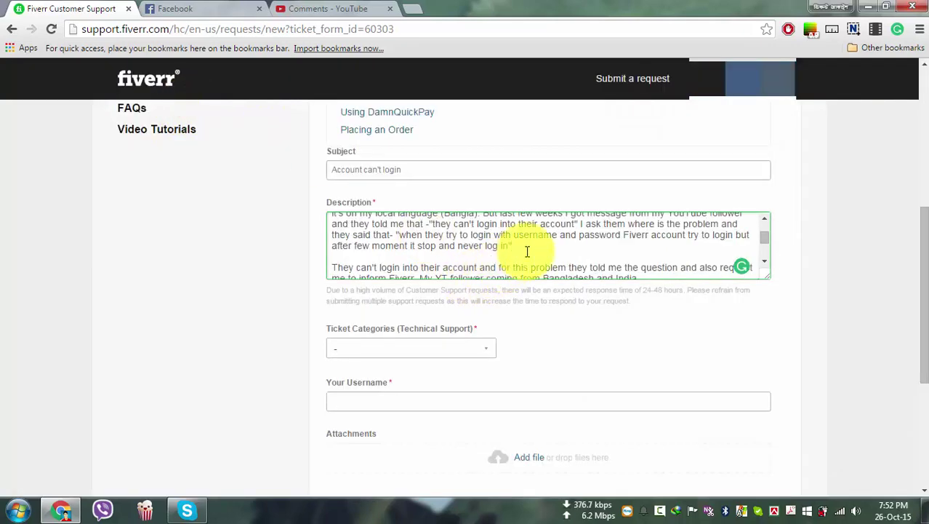
- Set the Technical Support ticket category to Notifications
{"action": "scroll", "coordinate": [529, 249], "scroll_direction": "down", "scroll_amount": 3}
{"action": "left_click", "coordinate": [457, 285]}
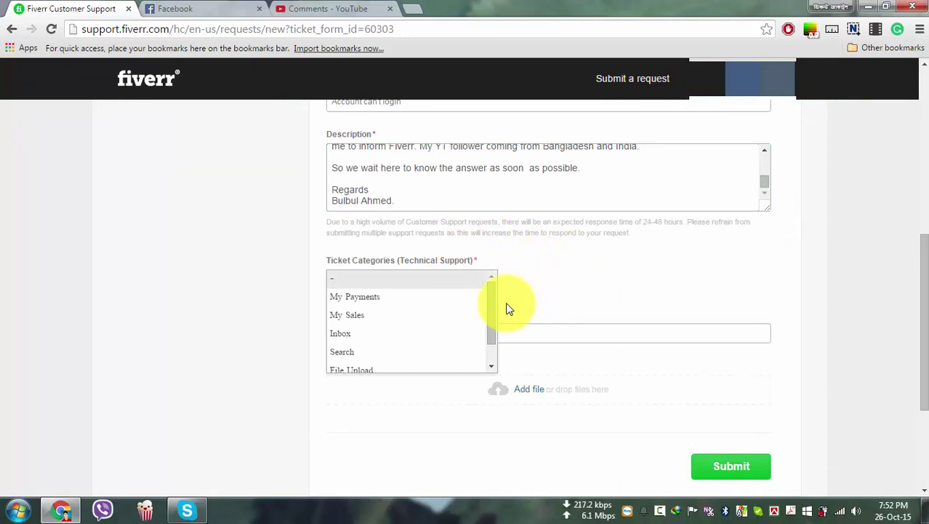
{"action": "left_click_drag", "start_coordinate": [493, 311], "coordinate": [495, 332]}
{"action": "left_click", "coordinate": [360, 364]}
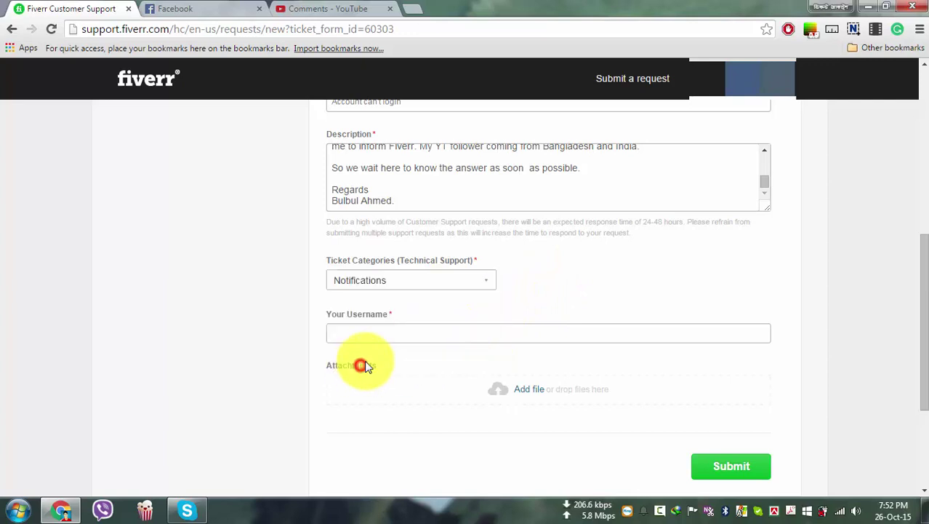
- Fill in the required username field with the account's username from the autofill suggestion
{"action": "left_click", "coordinate": [435, 334]}
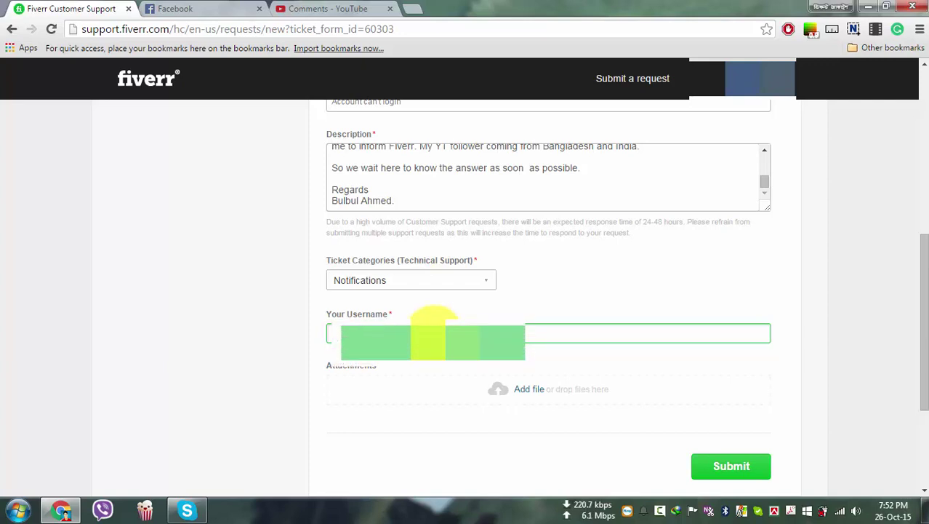
{"action": "type", "text": "v"}
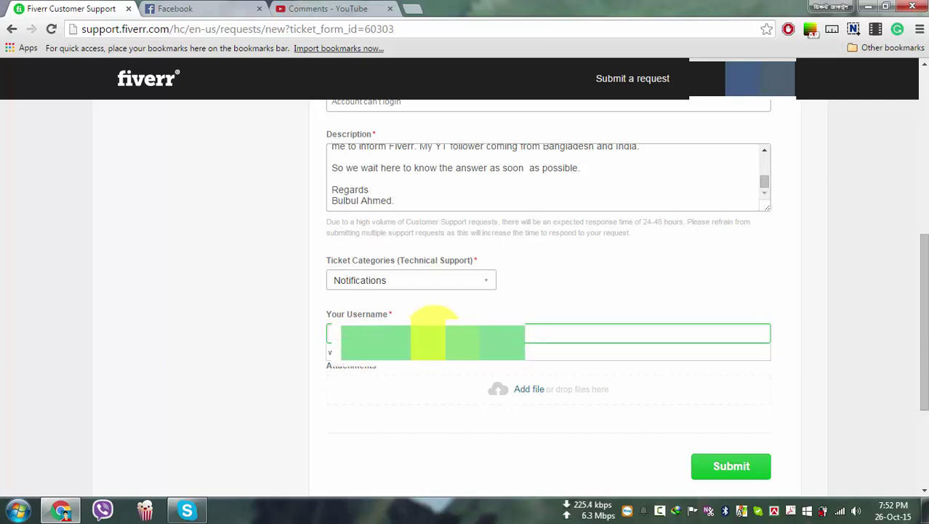
{"action": "key", "text": "Down"}
{"action": "key", "text": "Return"}
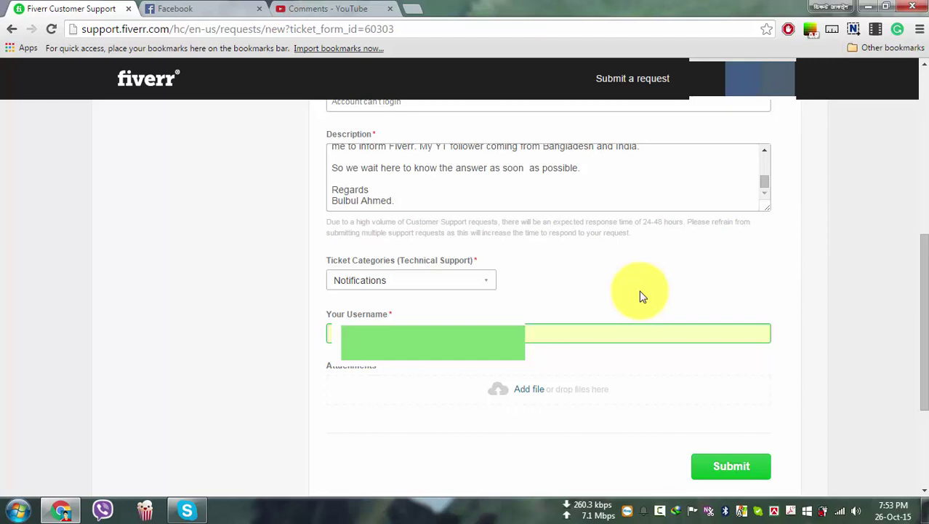
- Submit the support request and check the list of own requests for the new "Account can't login" entry
{"action": "left_click", "coordinate": [738, 473]}
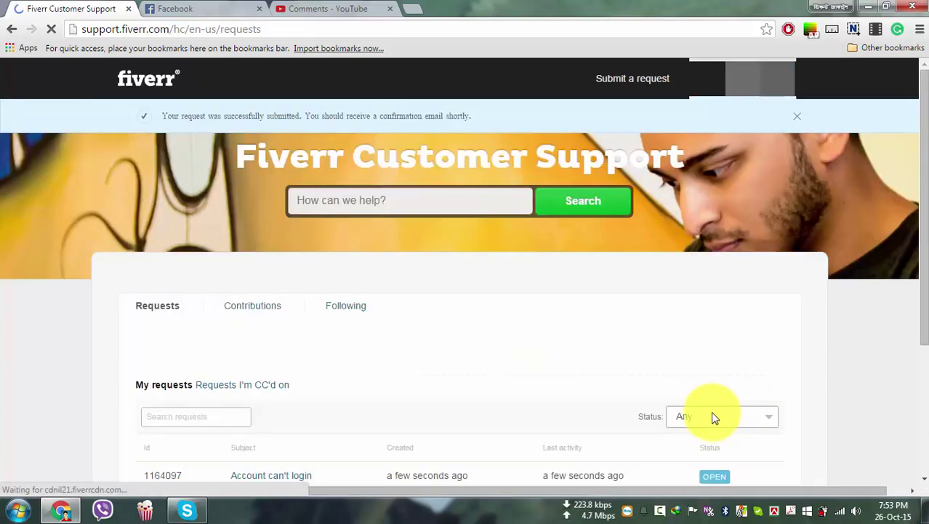
{"action": "scroll", "coordinate": [574, 369], "scroll_direction": "down", "scroll_amount": 1}
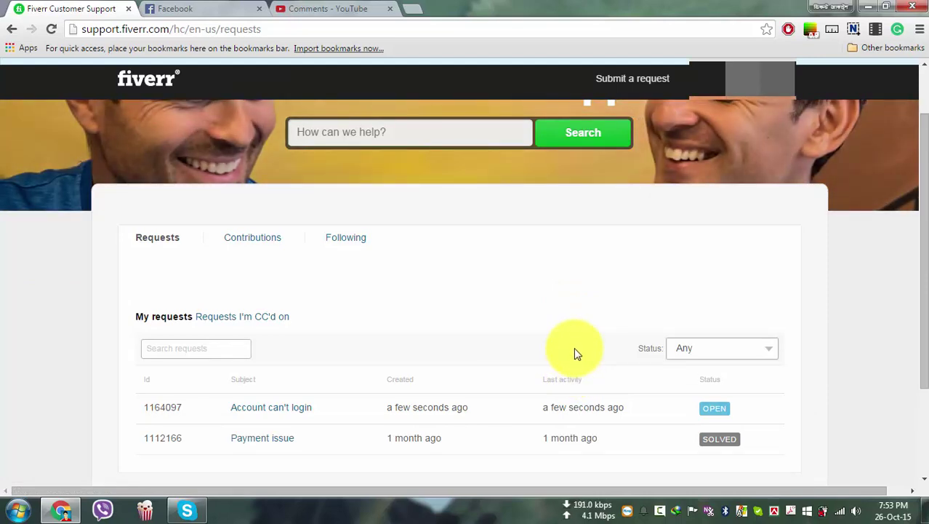
{"action": "scroll", "coordinate": [573, 347], "scroll_direction": "down", "scroll_amount": 1}
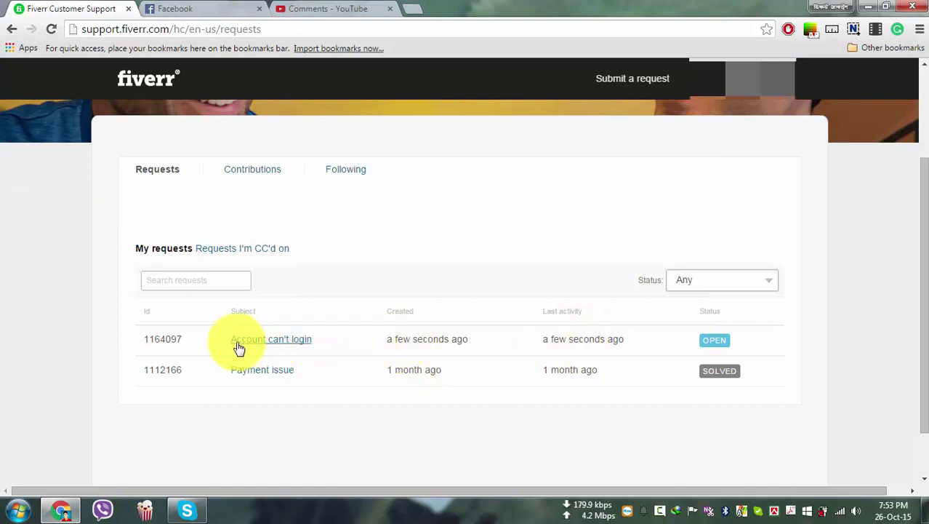